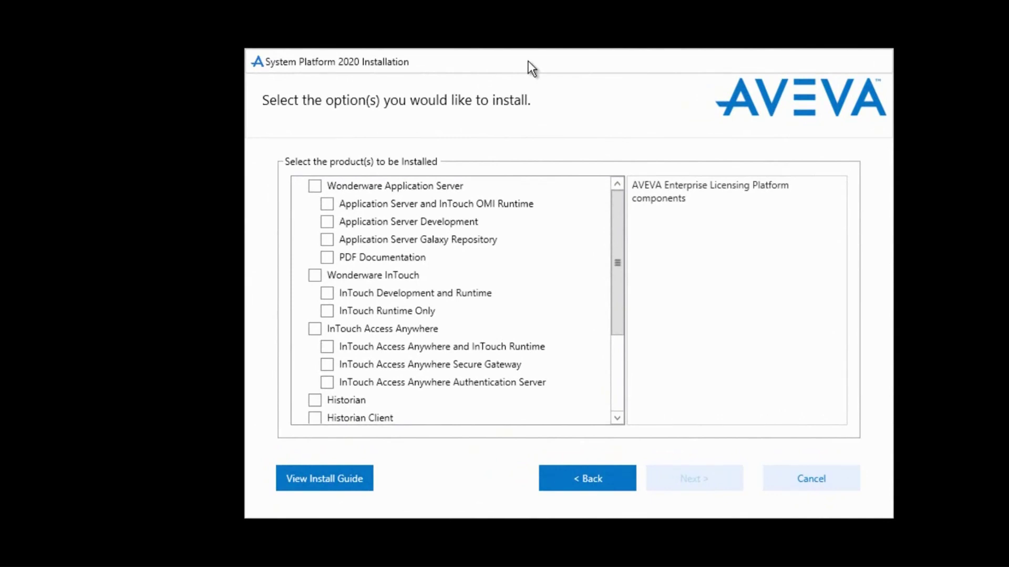
Tick Wonderware InTouch in the product list and advance to the next installation step
click(319, 276)
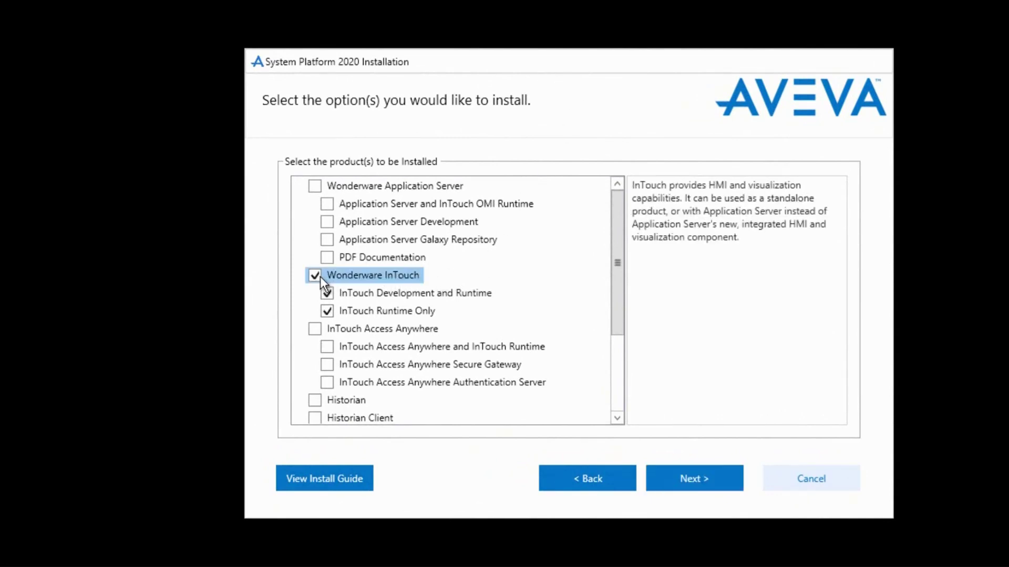
click(730, 486)
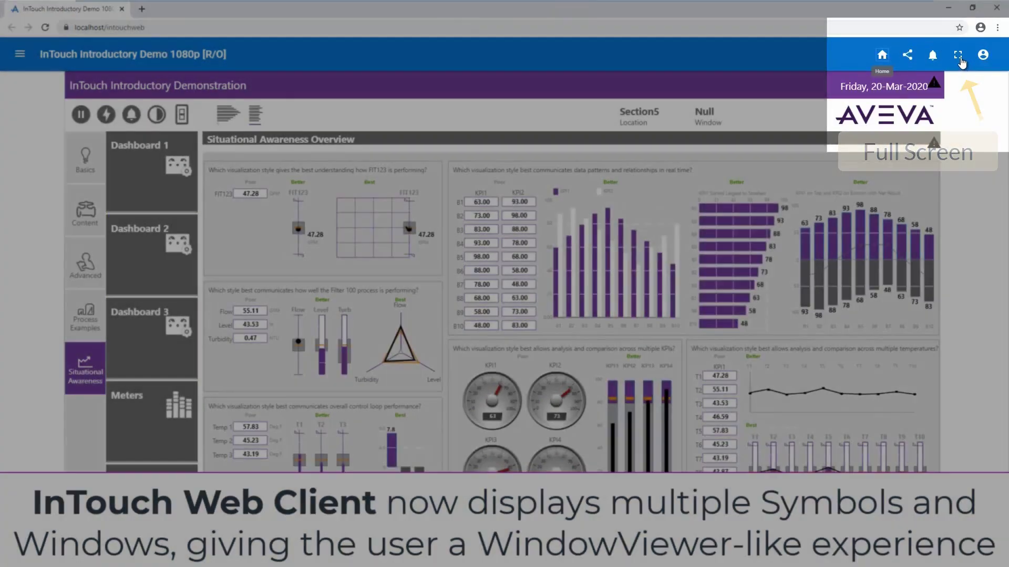
Go full screen, view Situational Awareness and Dashboard 2, then open Content's Equipment window
click(958, 55)
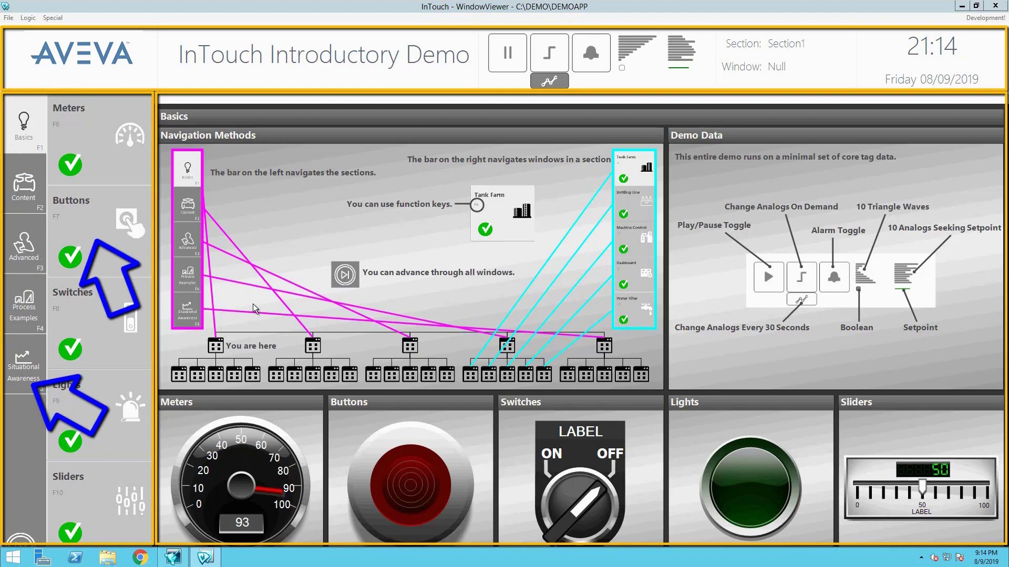
click(24, 363)
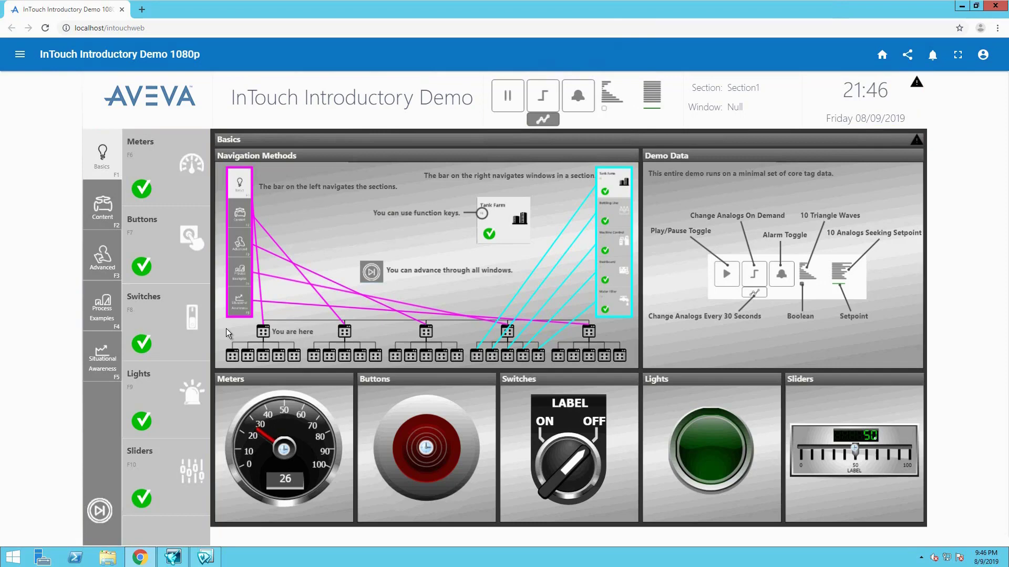
click(102, 361)
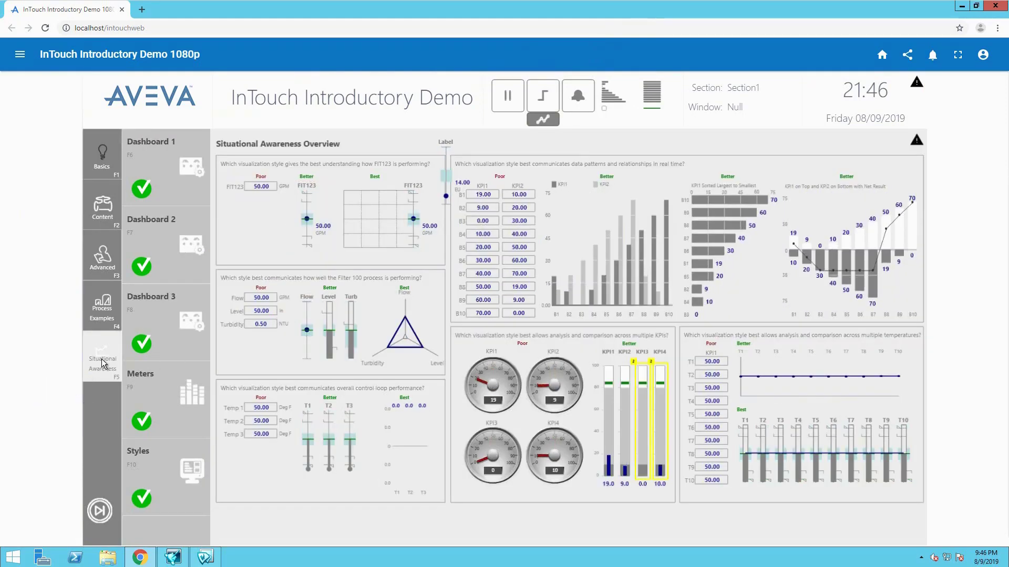
click(157, 240)
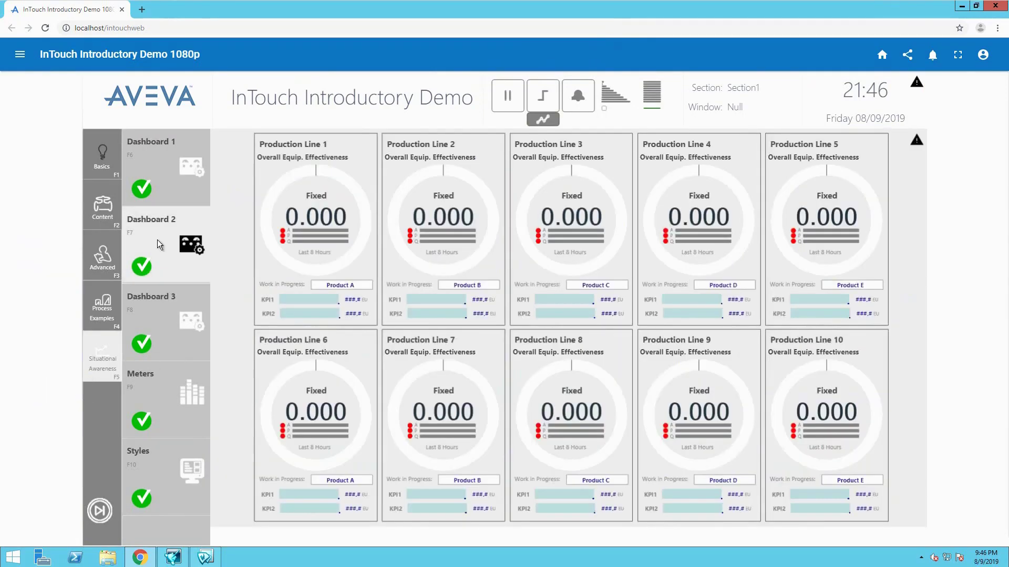
click(93, 188)
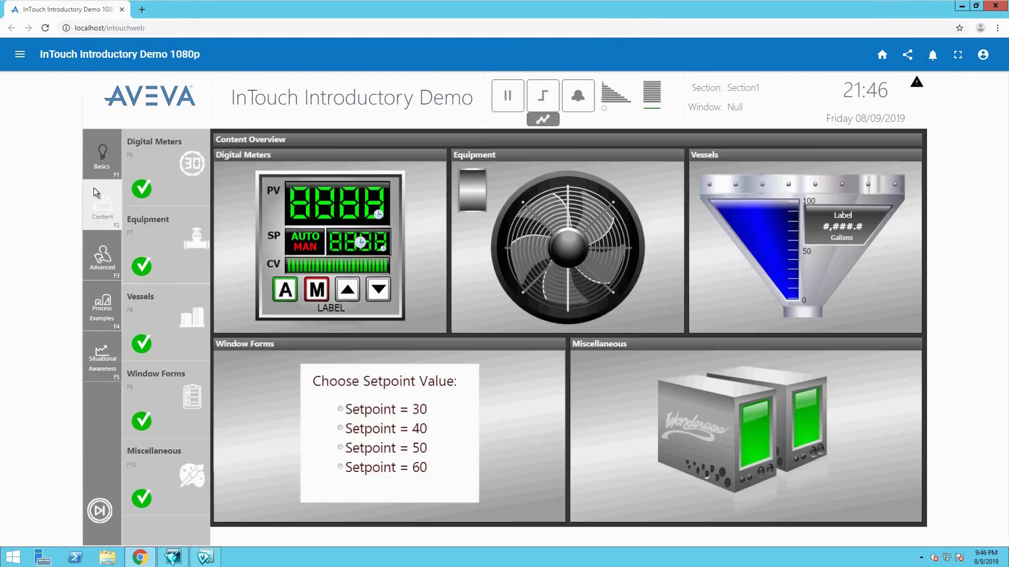
click(159, 235)
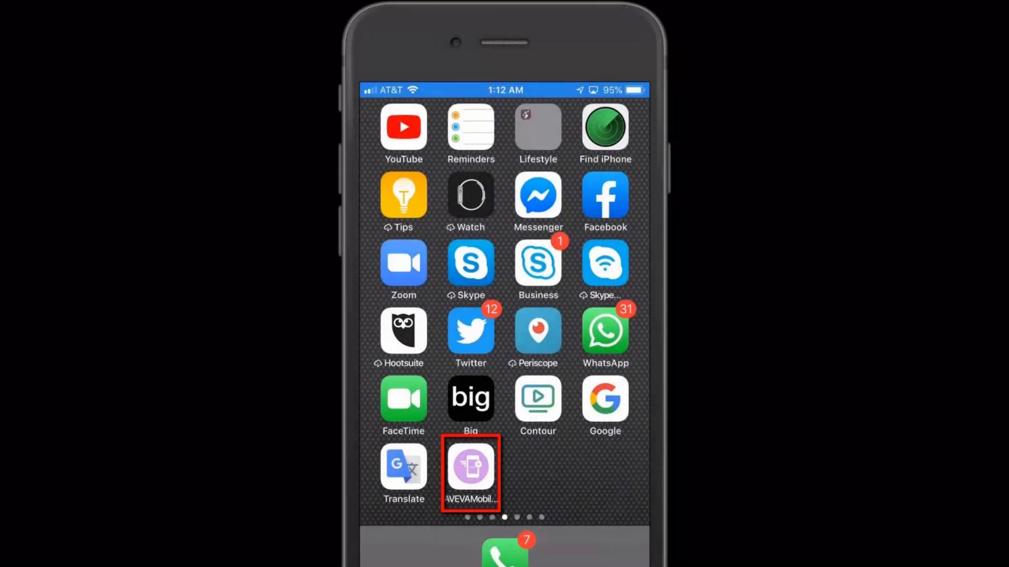
Launch AVEVA Mobile, select the TankLevel alarm, and acknowledge it with the comment 'Okay'
click(470, 467)
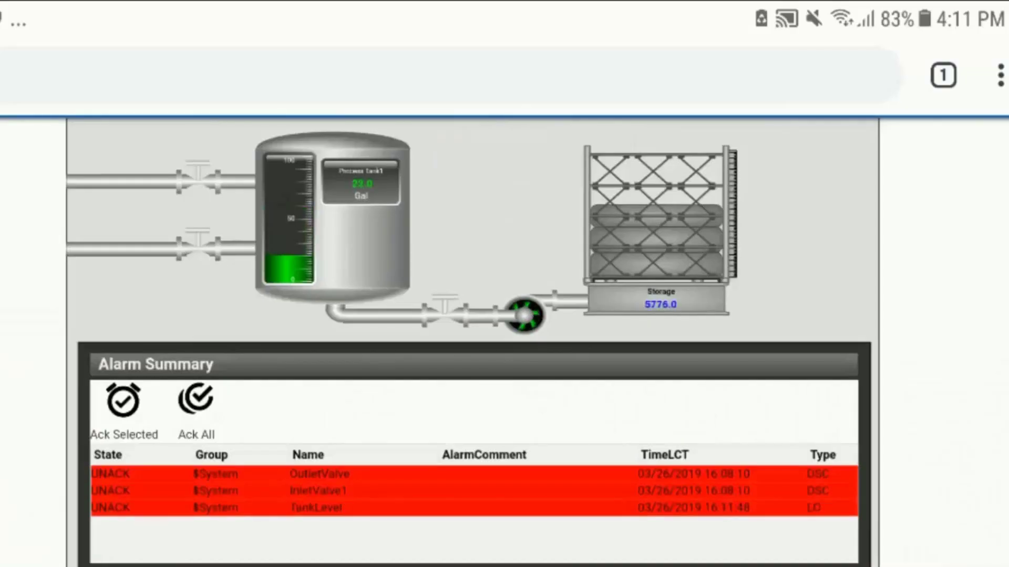
scroll(505, 342, left, 5)
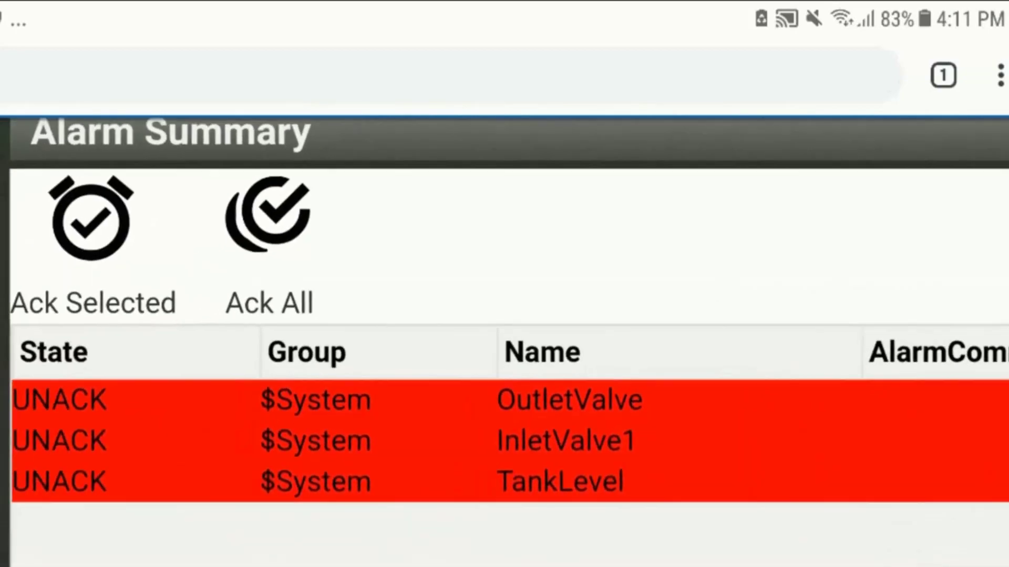
click(604, 475)
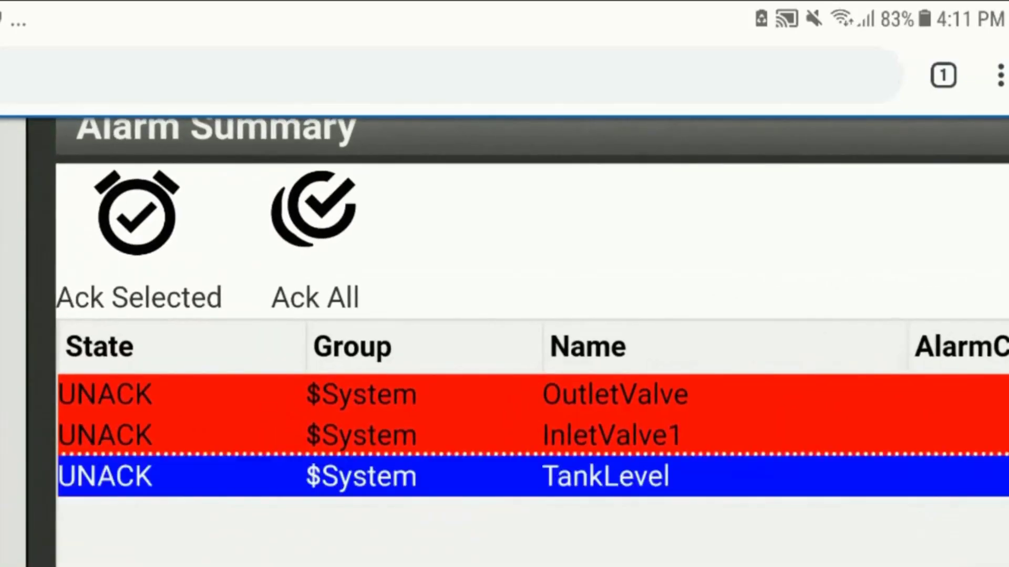
click(137, 212)
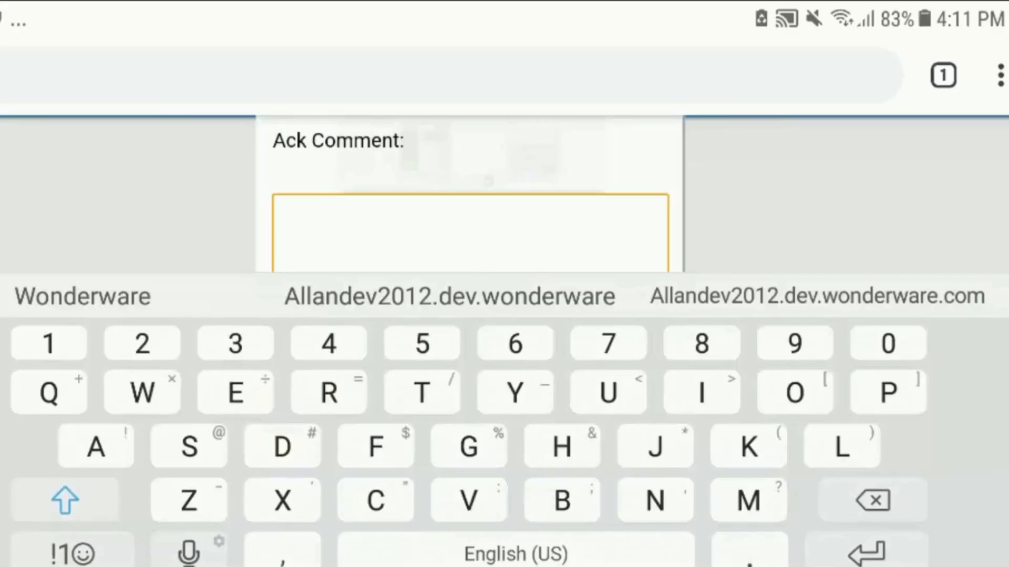
text(Okay)
key(Escape)
click(595, 487)
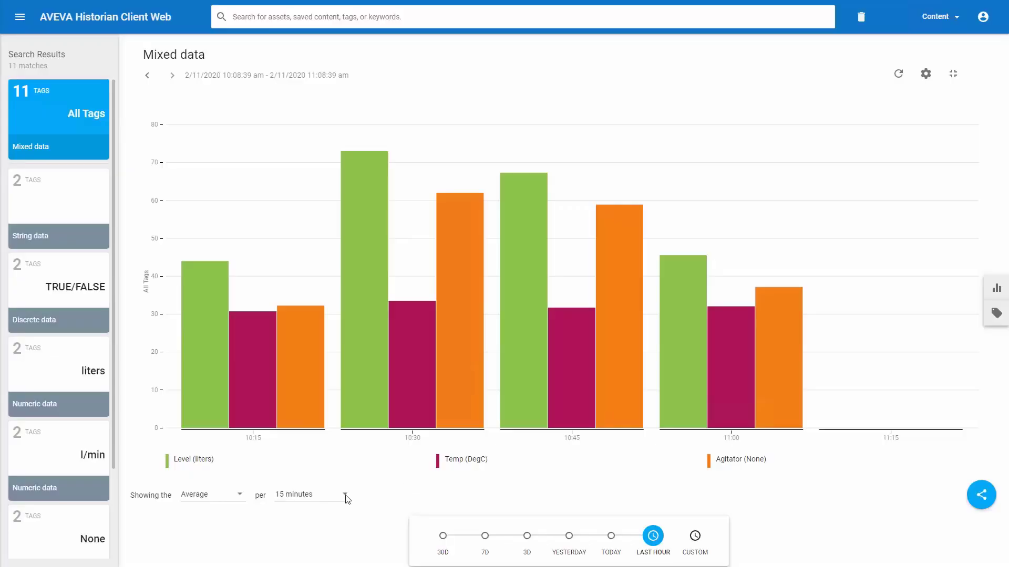
Chart Maximum values summarized per batch Event instead of averages
click(345, 499)
click(314, 521)
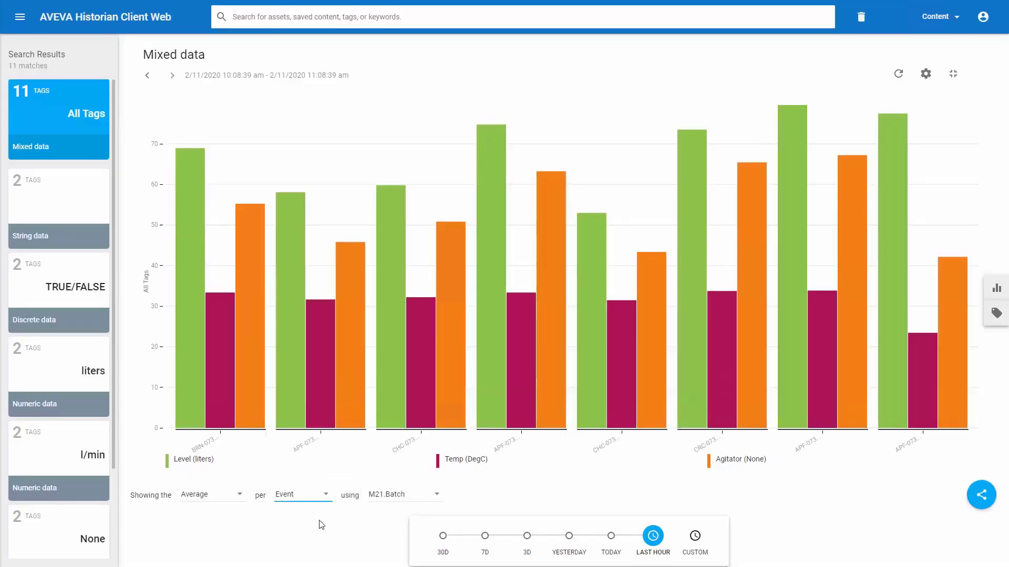
click(243, 500)
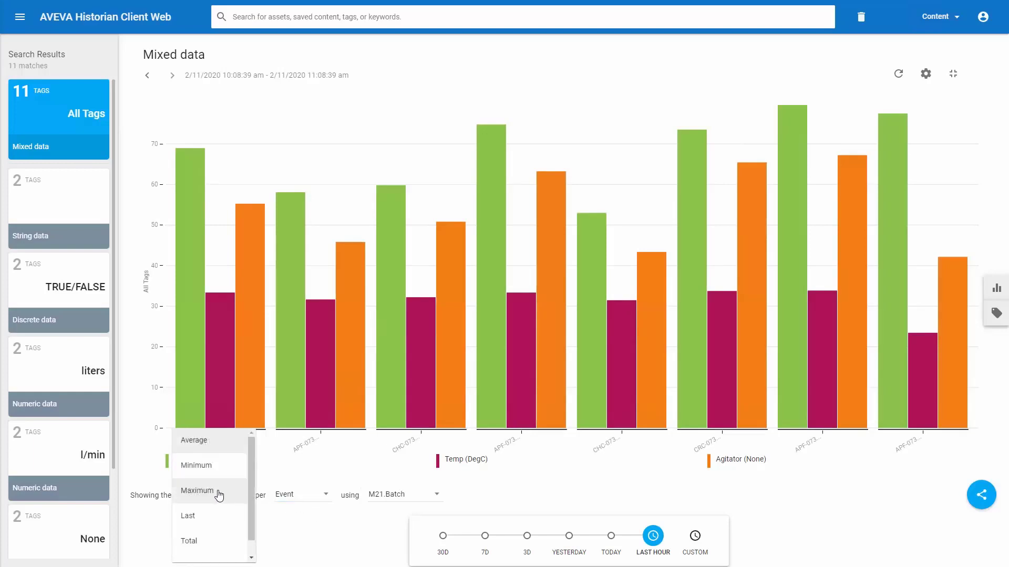
click(238, 495)
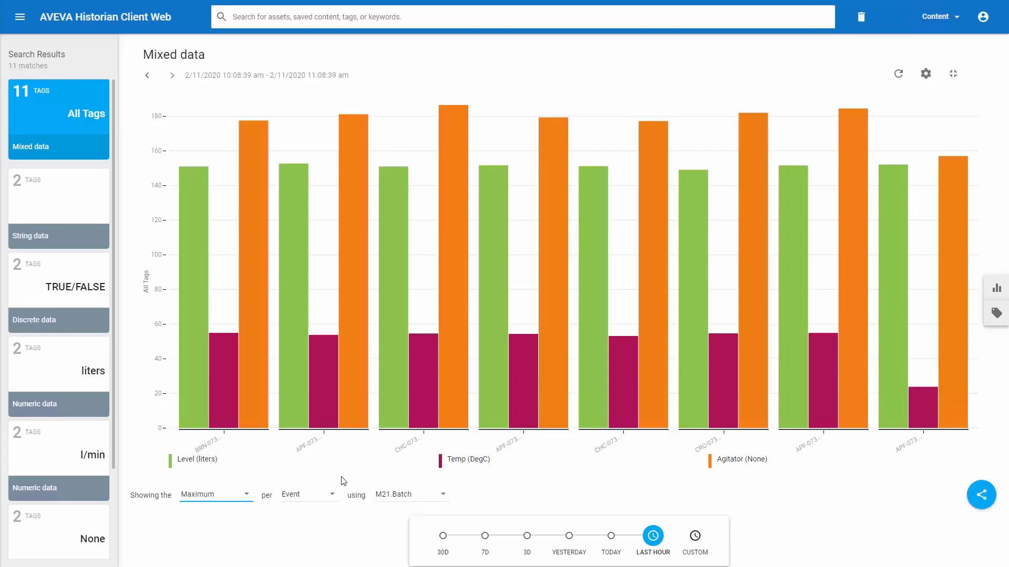
Inspect the second and last batches' Agitator values and open the Agitator trend
click(355, 386)
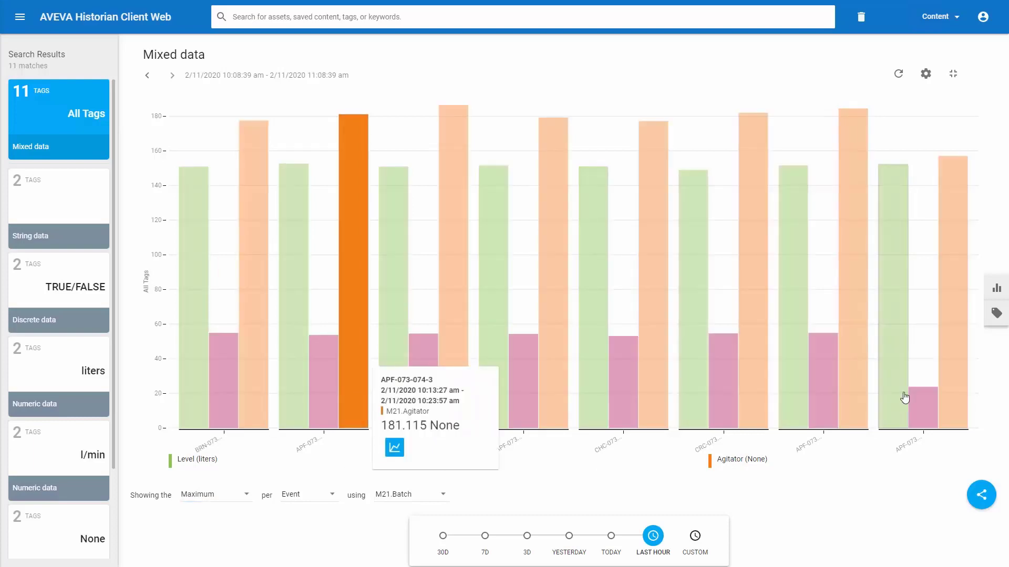
click(955, 380)
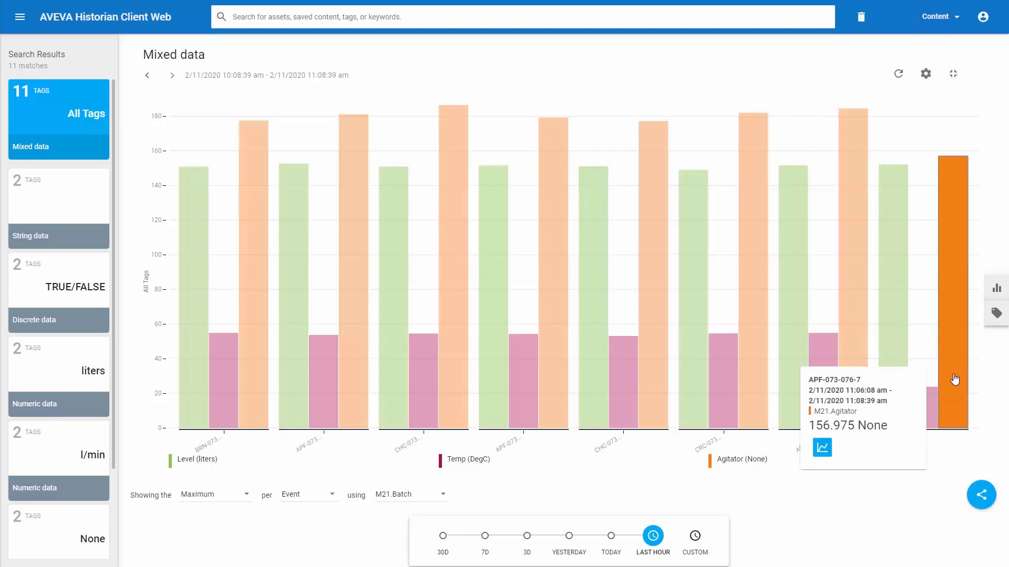
click(822, 447)
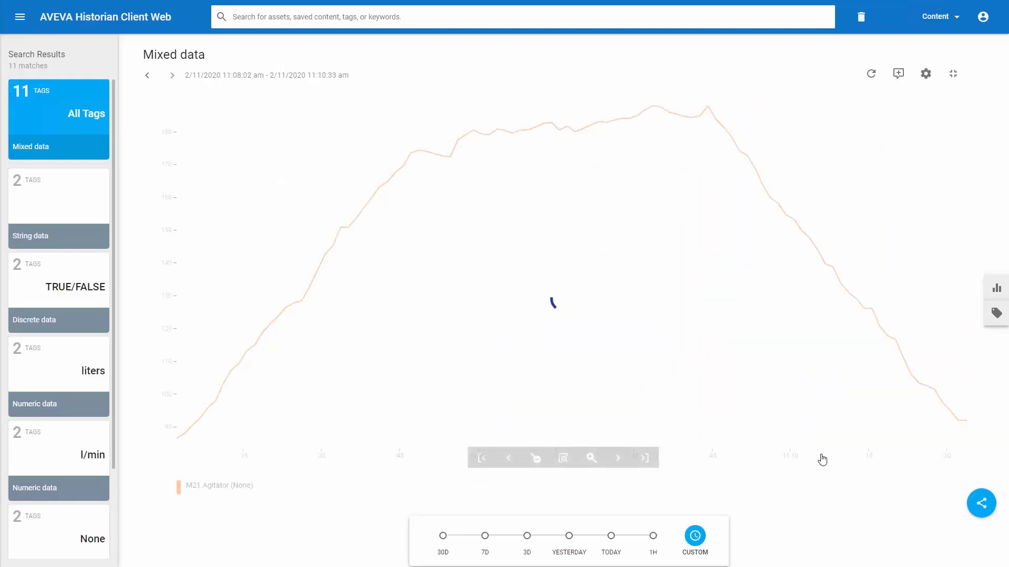
Remove ValveOut, ValveIn, Product and FlowTotal from the trend's tag list
click(992, 321)
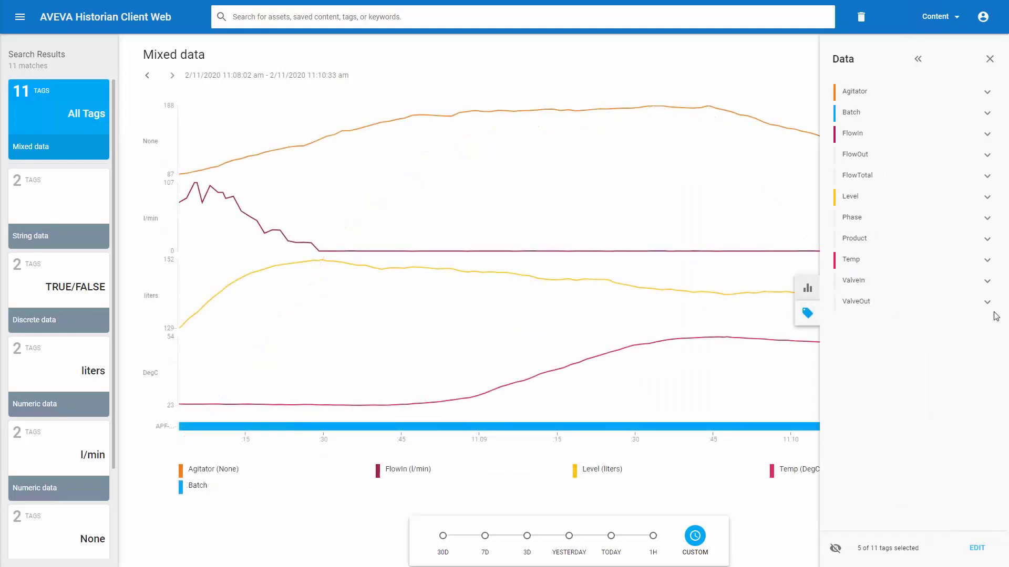
click(978, 556)
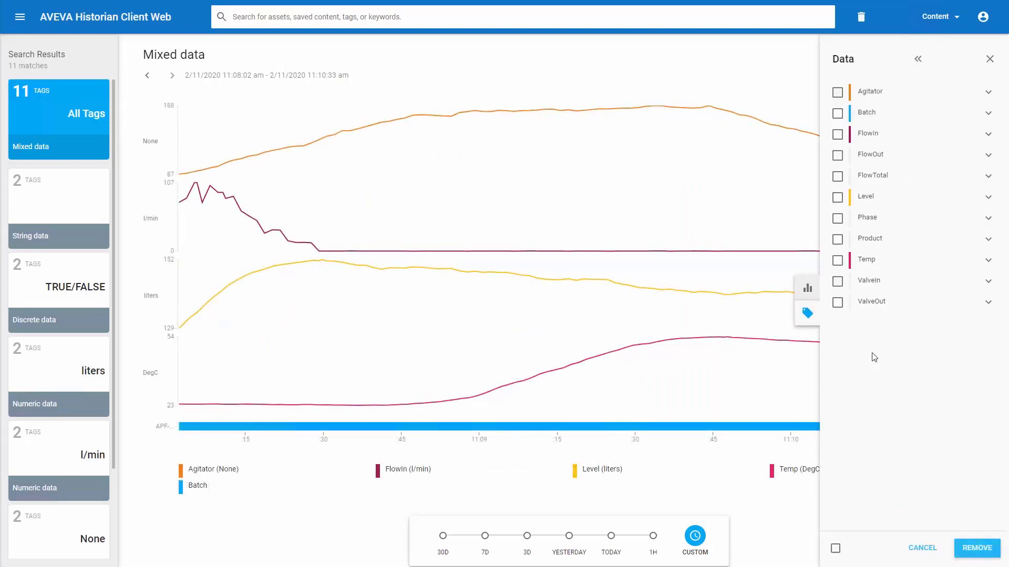
click(838, 303)
click(839, 283)
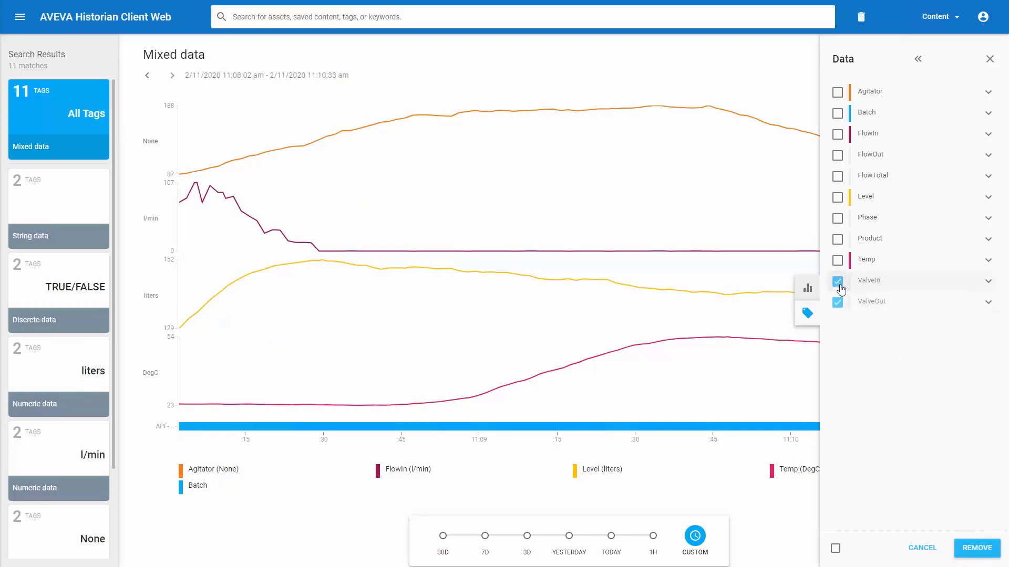
click(838, 240)
click(839, 176)
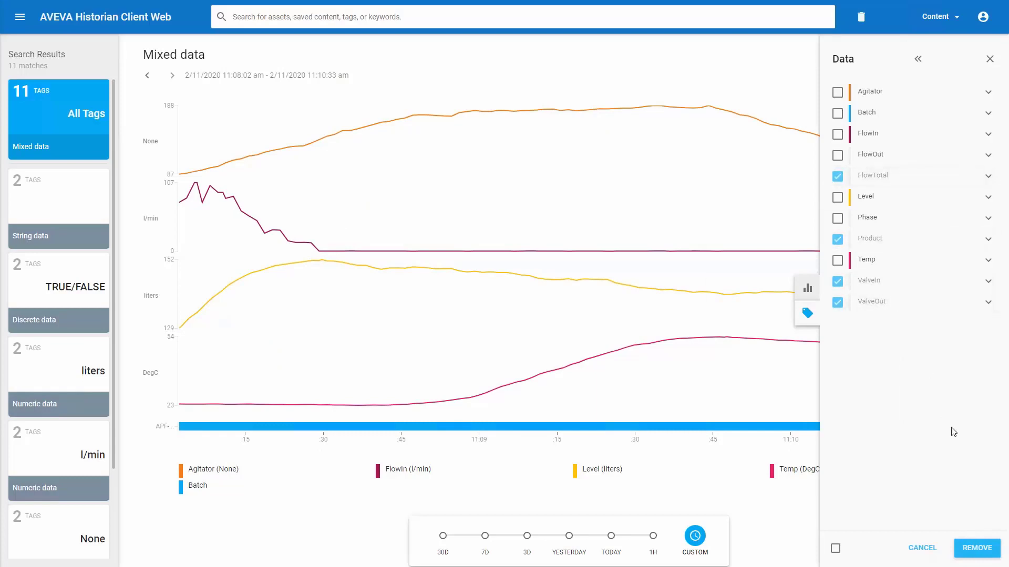
click(983, 551)
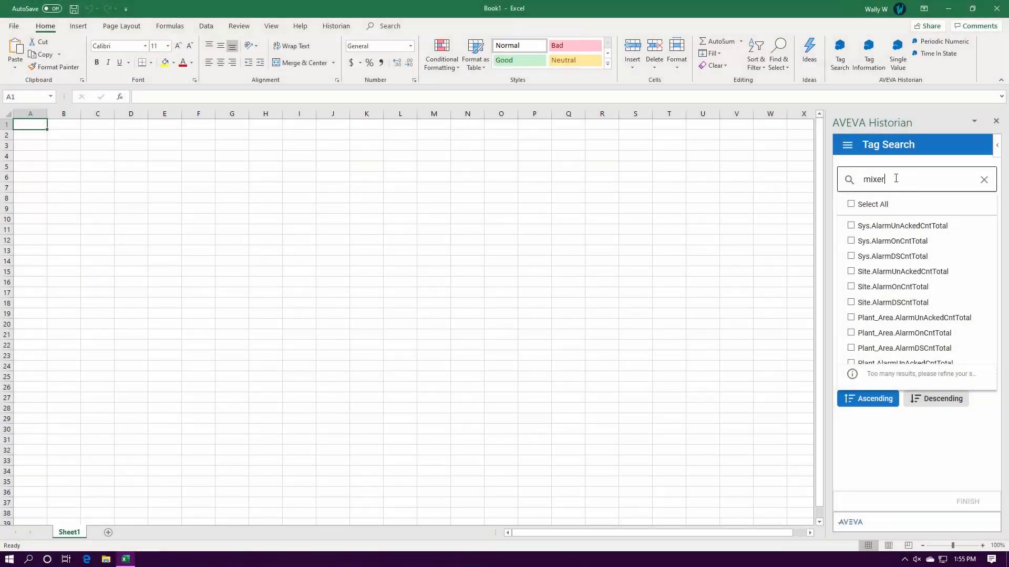
Search for '21' and add M21 Temp, Level, FlowOut and Agitator under a TagName header
text(21)
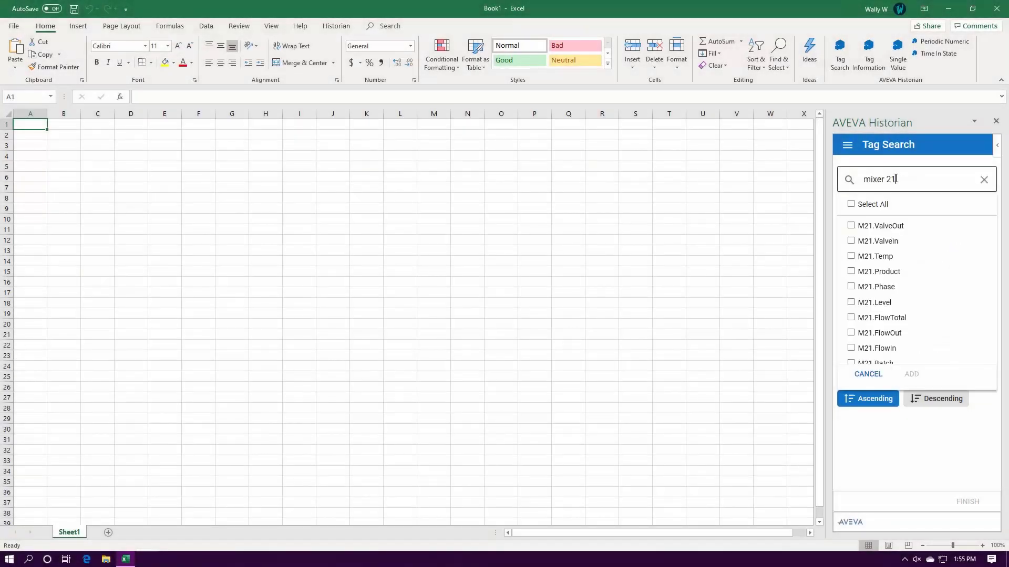
click(851, 257)
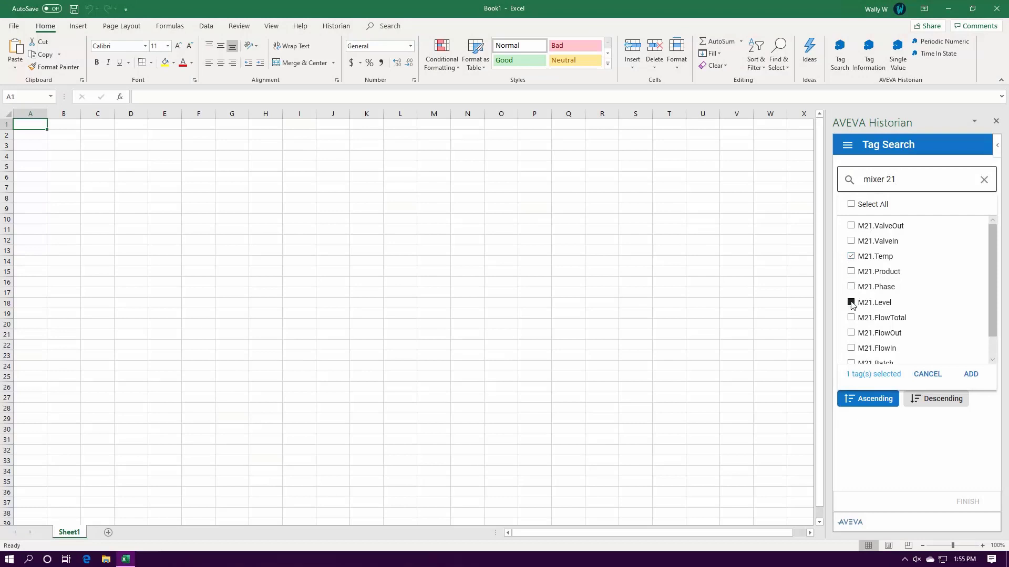
click(852, 304)
scroll(852, 304, down, 1)
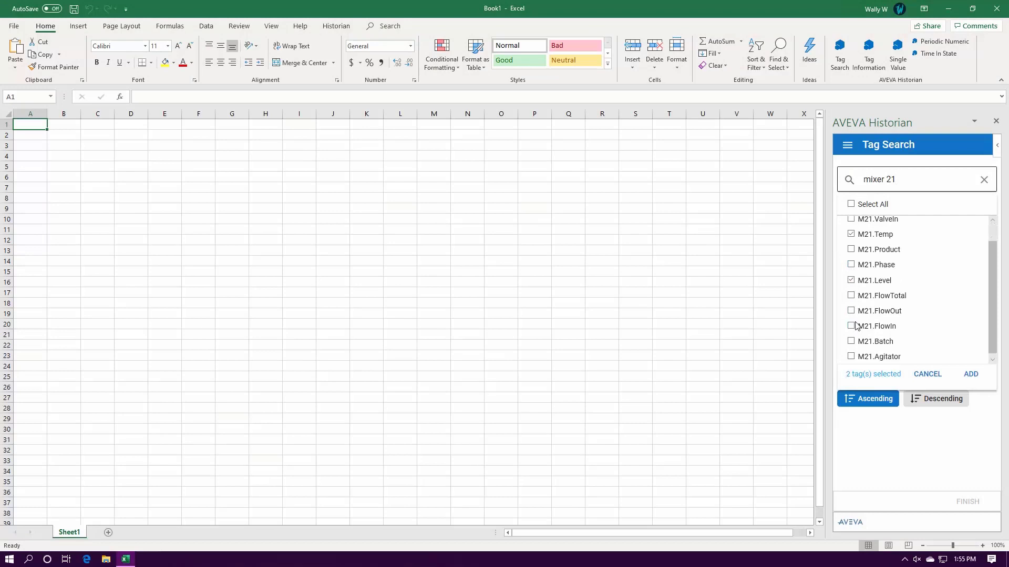
click(853, 353)
click(971, 375)
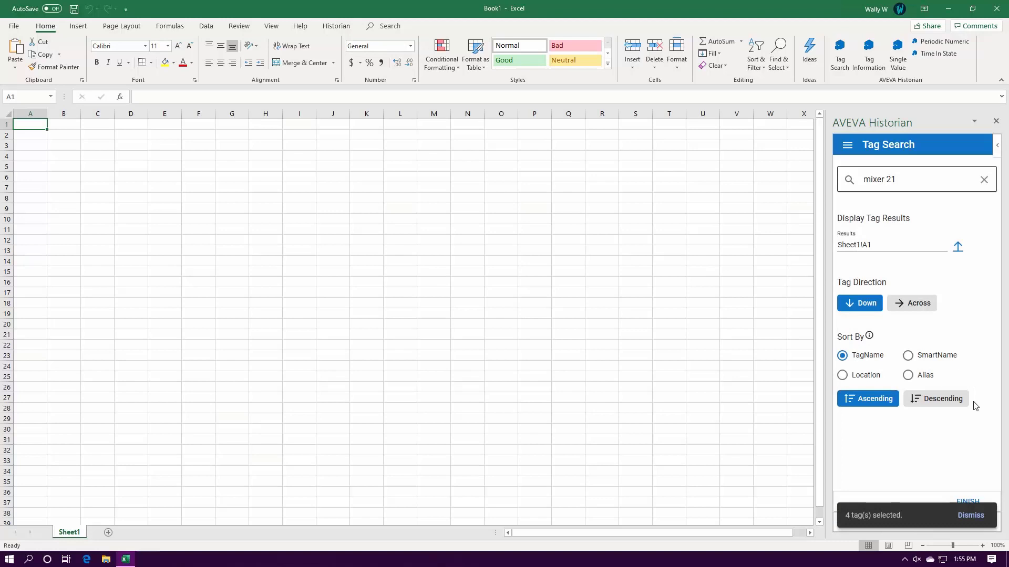
click(968, 502)
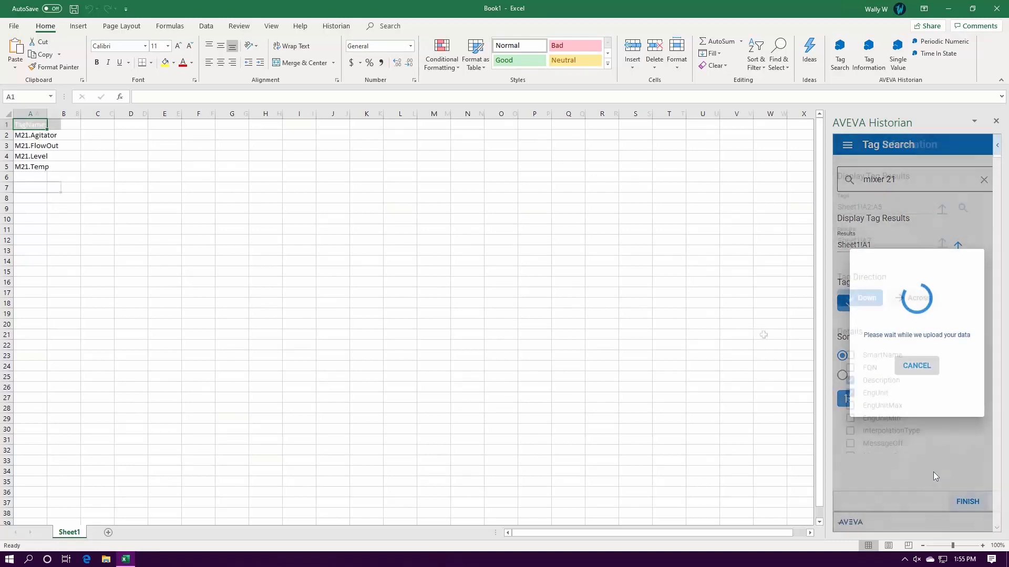
In Tag Information, leave out Alias and lay the details out Across
scroll(955, 404, down, 2)
scroll(954, 404, down, 1)
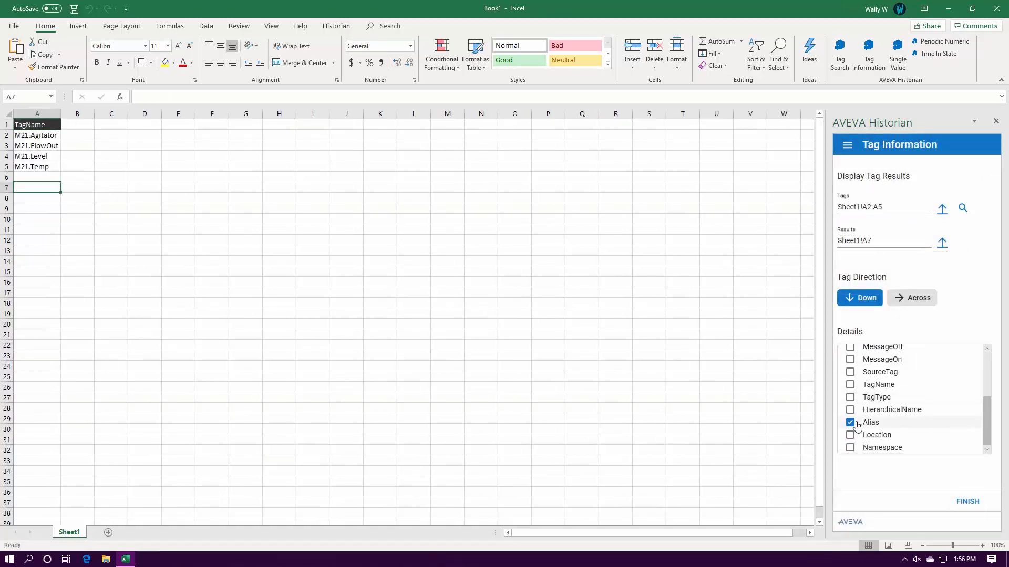
click(850, 423)
click(912, 298)
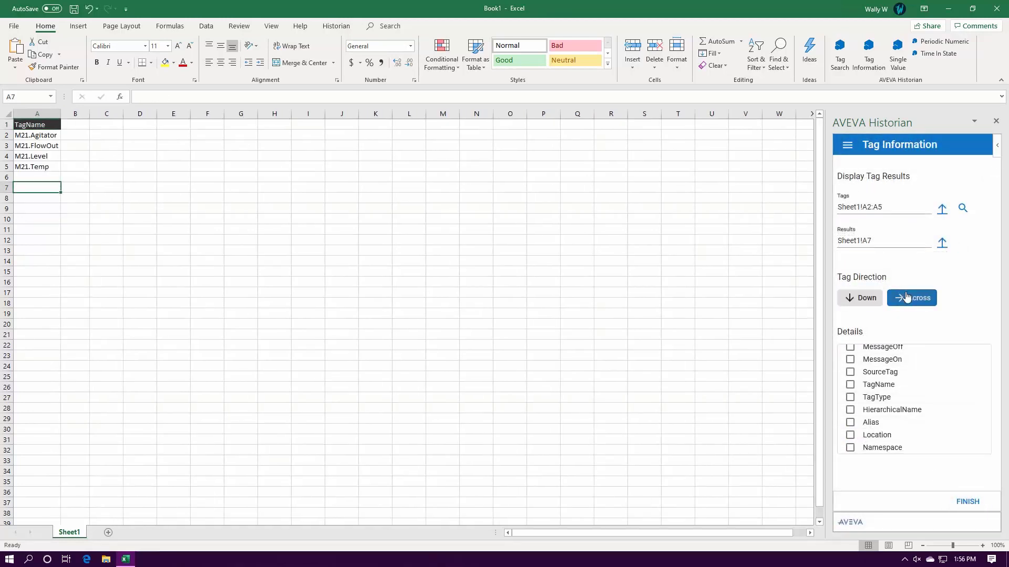
Write tag descriptions and units into rows 7–8, then set the Periodic Numeric range to Yesterday
click(967, 502)
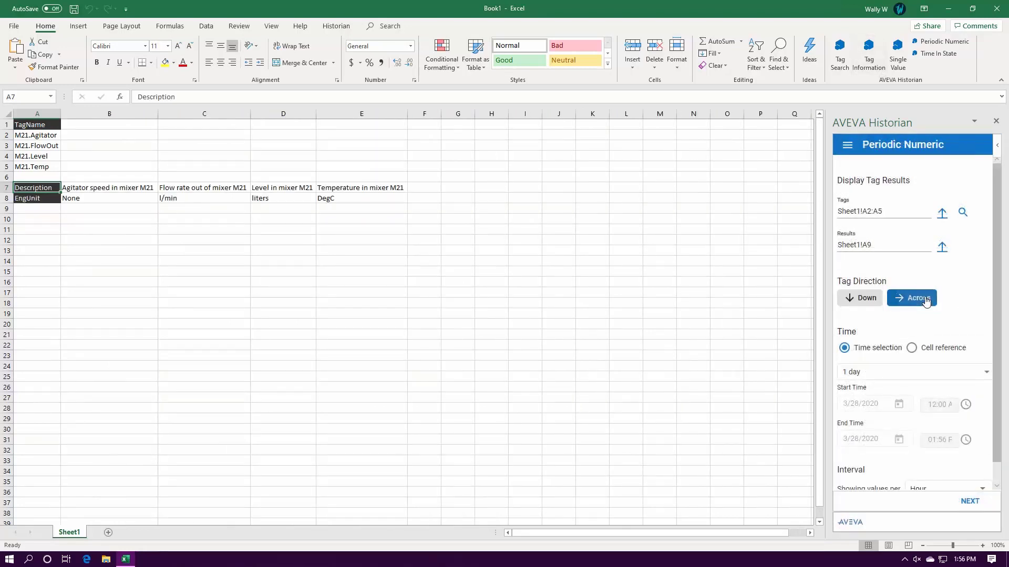
click(987, 373)
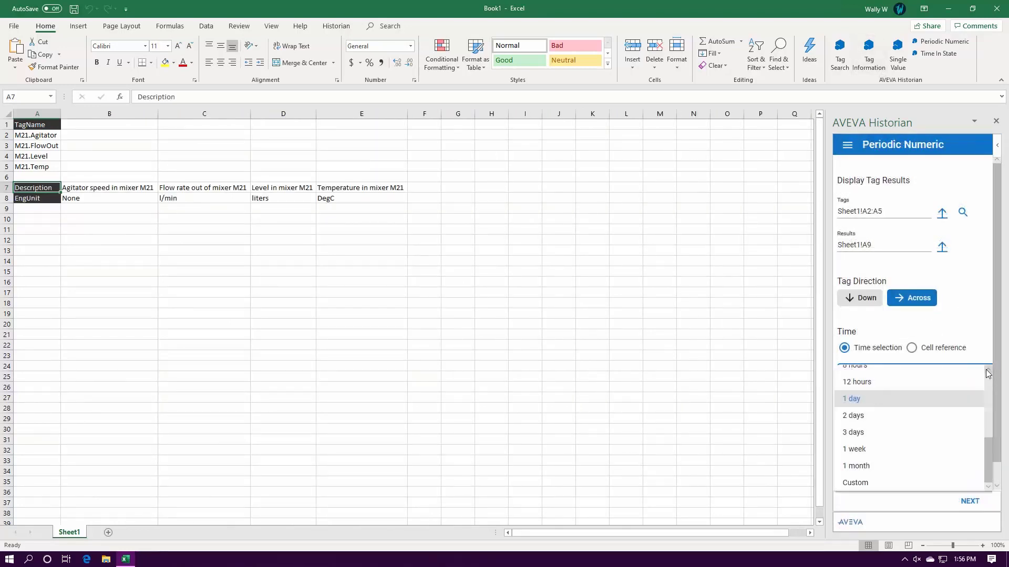
drag(987, 459, 983, 386)
click(921, 373)
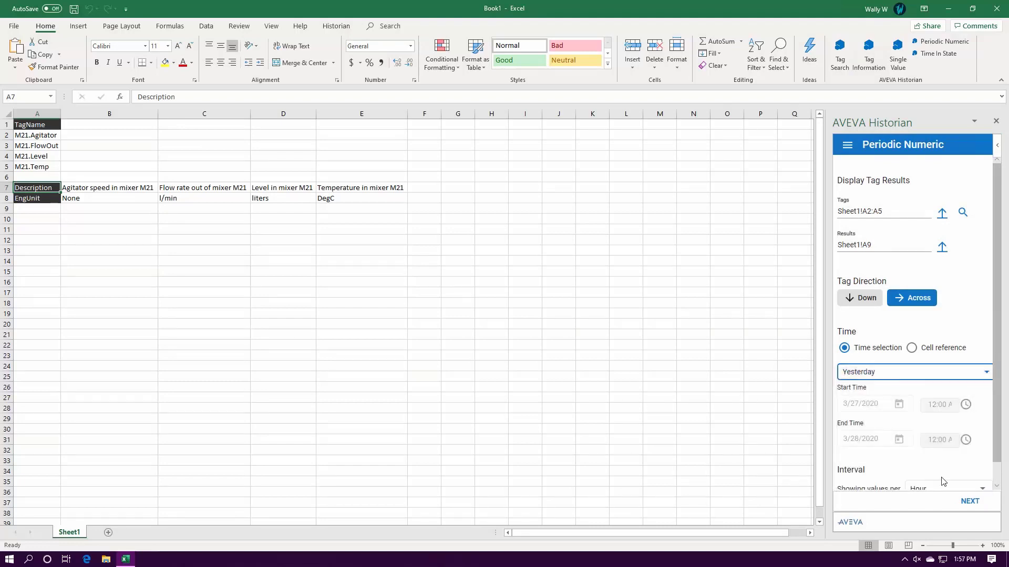
click(969, 503)
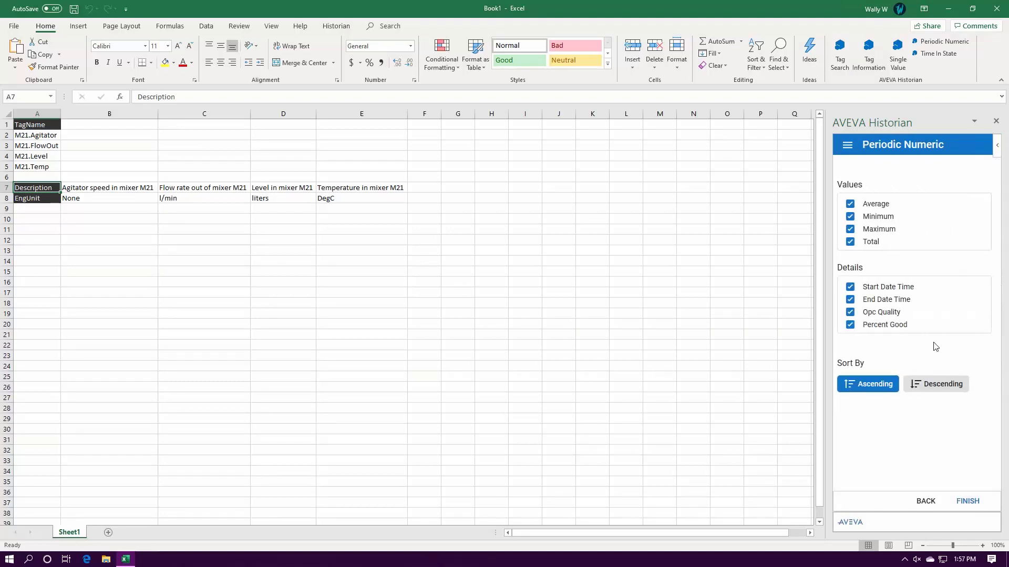
Keep only Average values and Start Date Time, then retrieve the periodic data into the sheet
click(850, 217)
click(850, 229)
click(850, 242)
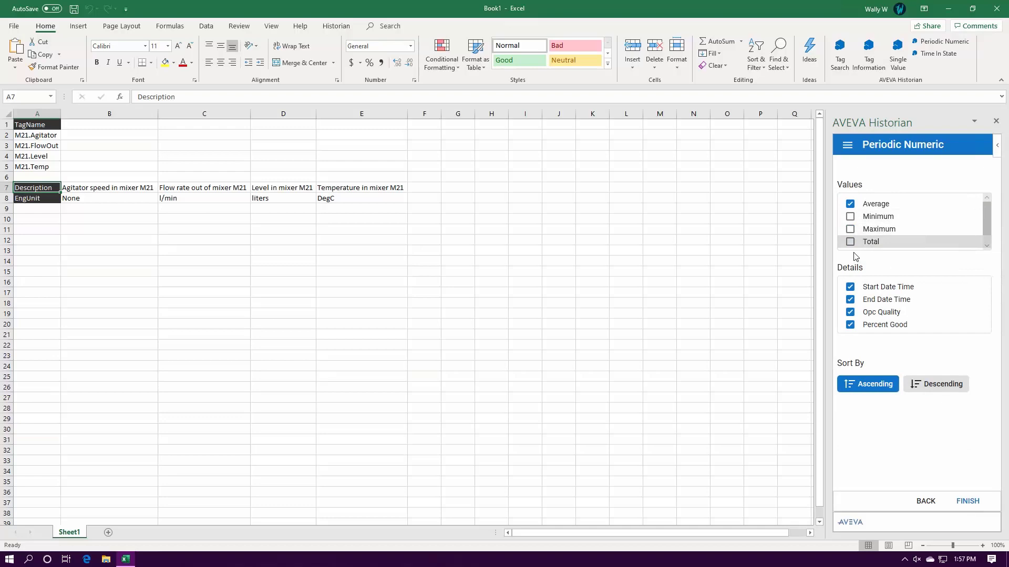
scroll(854, 252, down, 1)
click(849, 300)
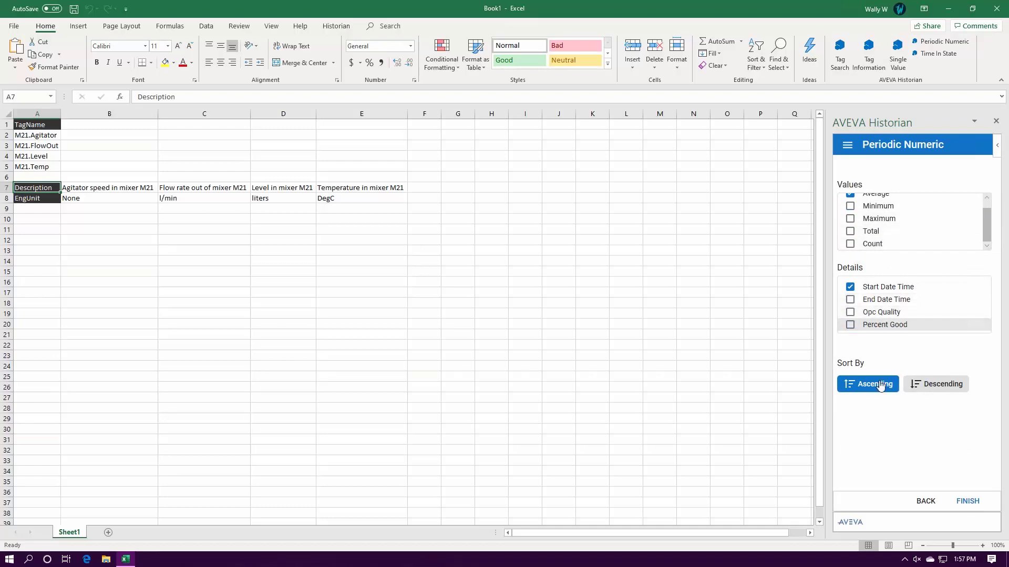
click(965, 500)
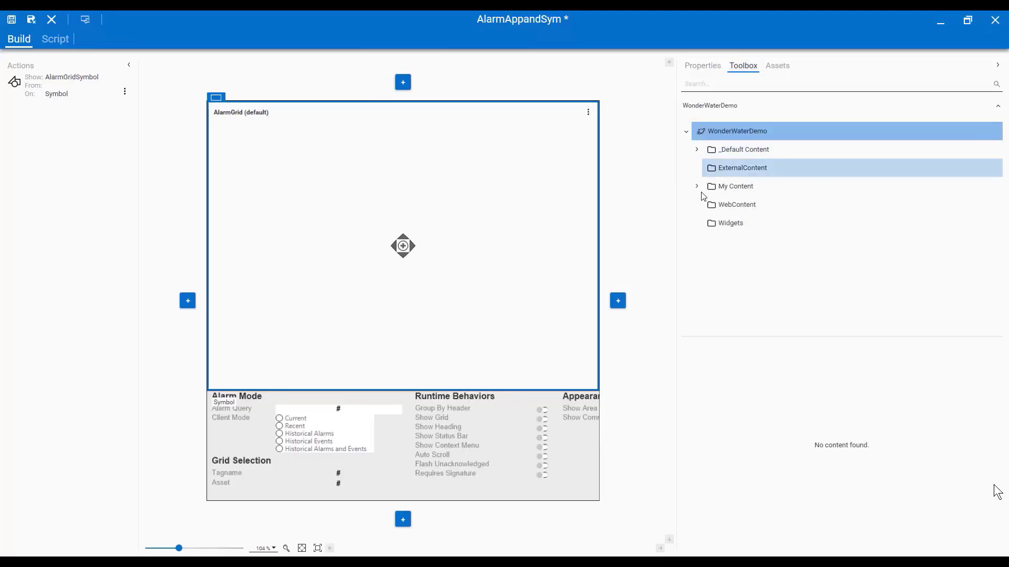
Drag AlarmControl from _Default Content > 4. Apps > InTouch OMI Apps > AlarmApp into AlarmGrid
click(697, 150)
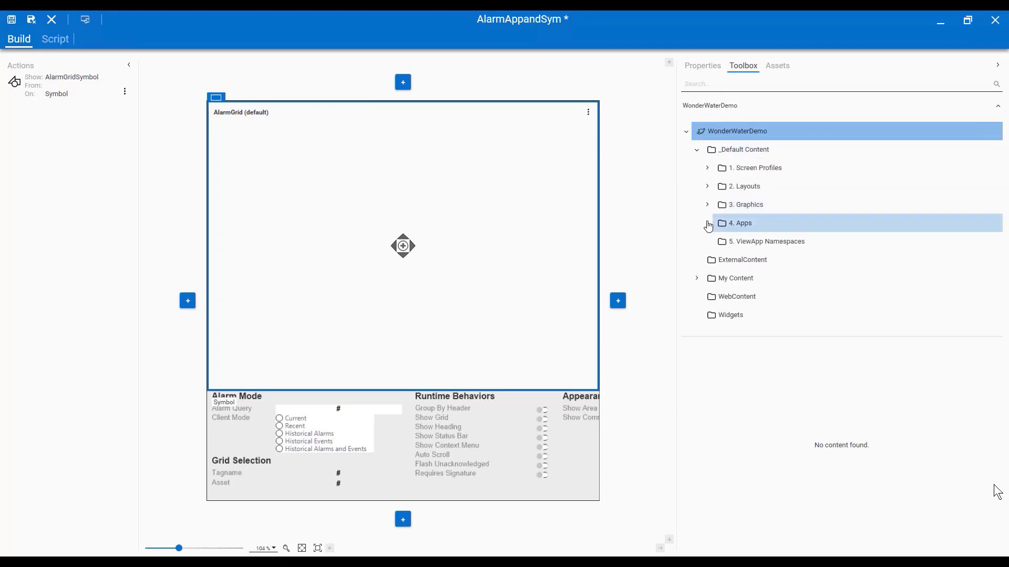
click(707, 223)
click(718, 242)
click(759, 261)
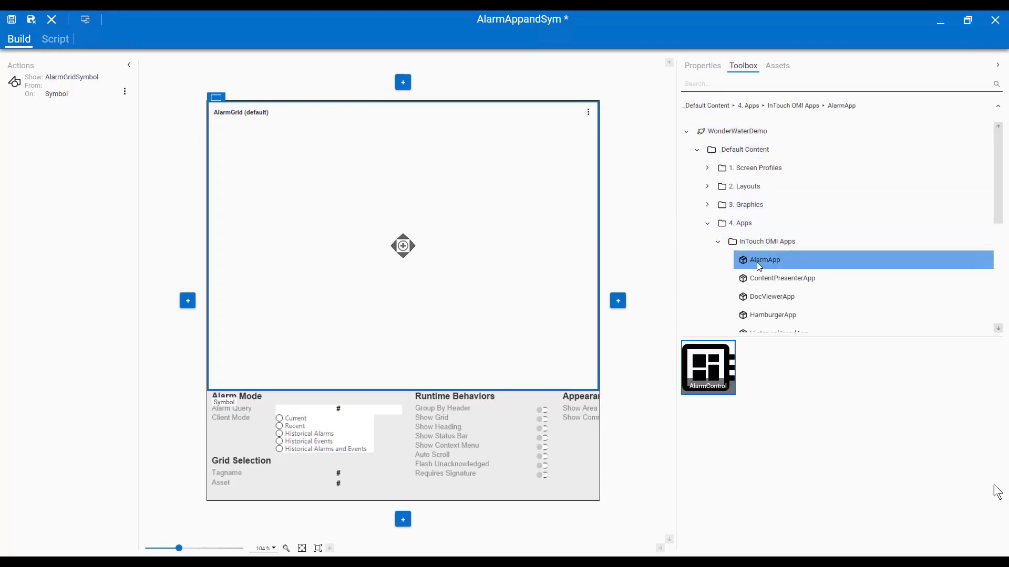
drag(718, 369, 455, 206)
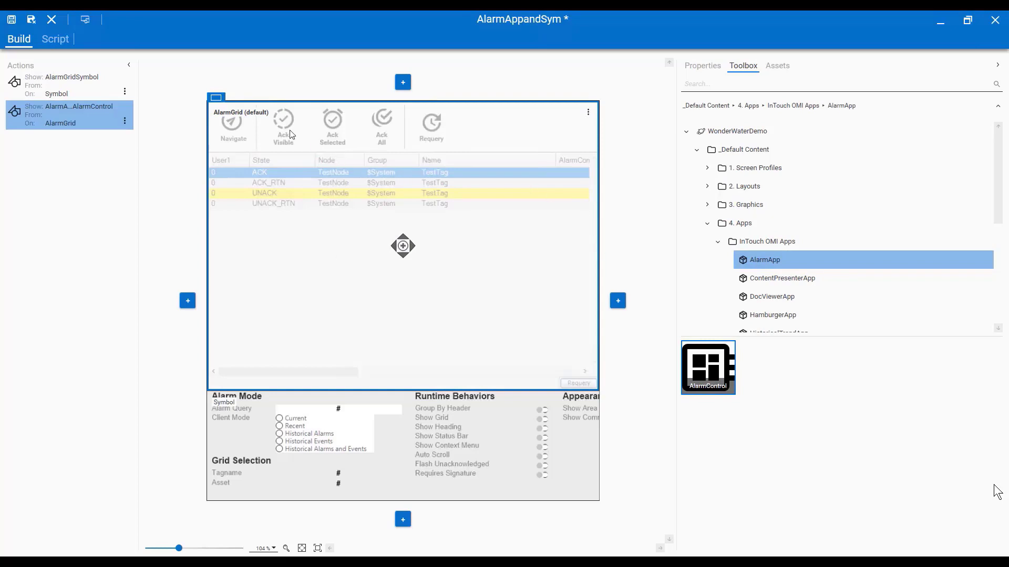
Review the AlarmControl properties, collapsing each group, then open the layout's On Show script
click(701, 73)
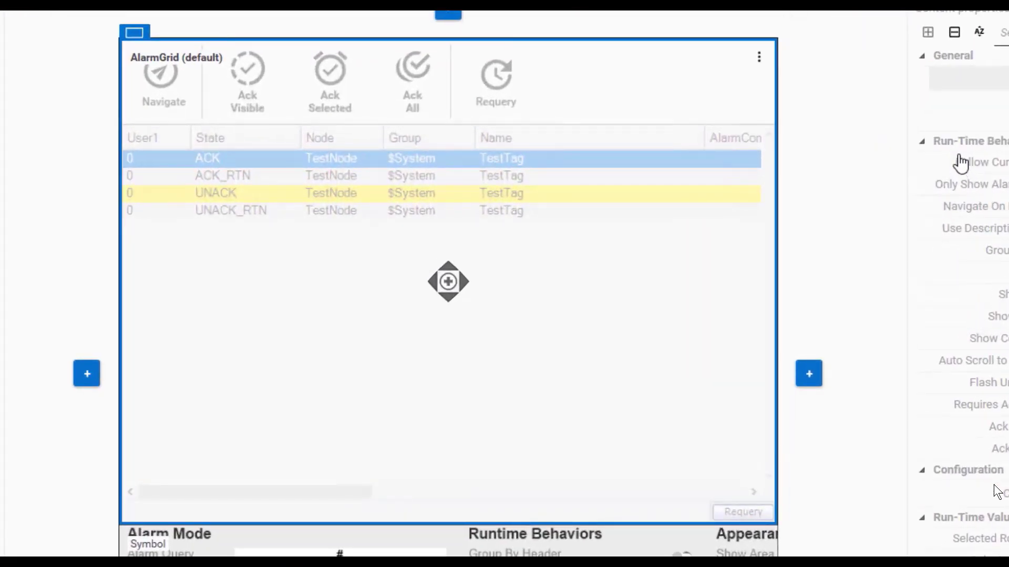
click(929, 146)
click(922, 143)
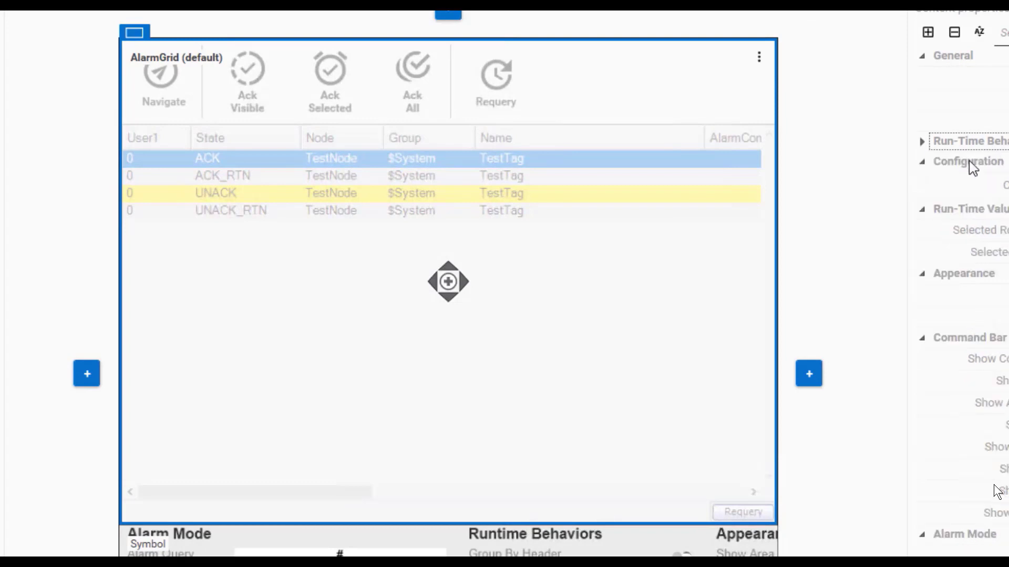
click(932, 163)
click(923, 162)
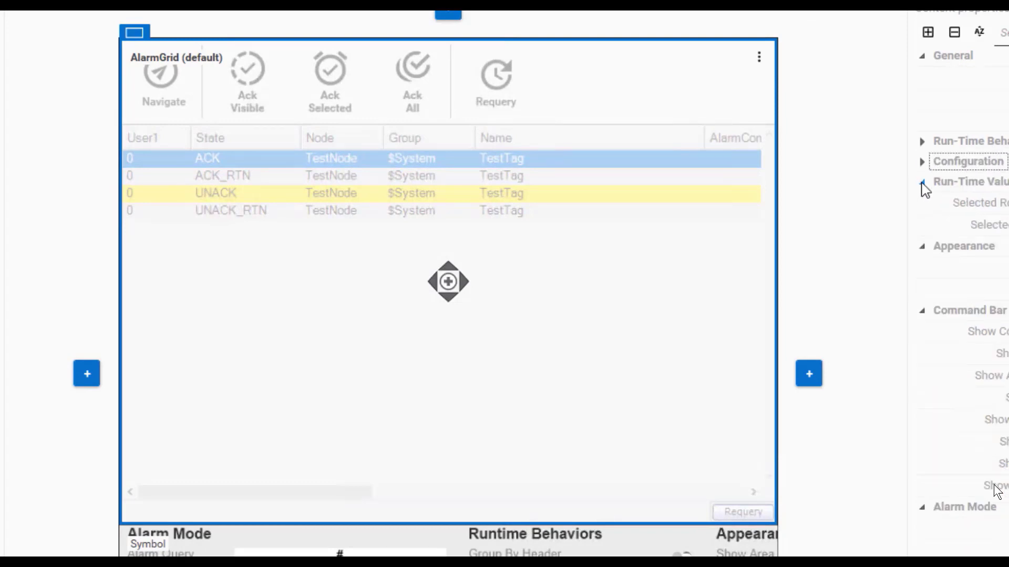
click(922, 183)
click(922, 204)
click(922, 223)
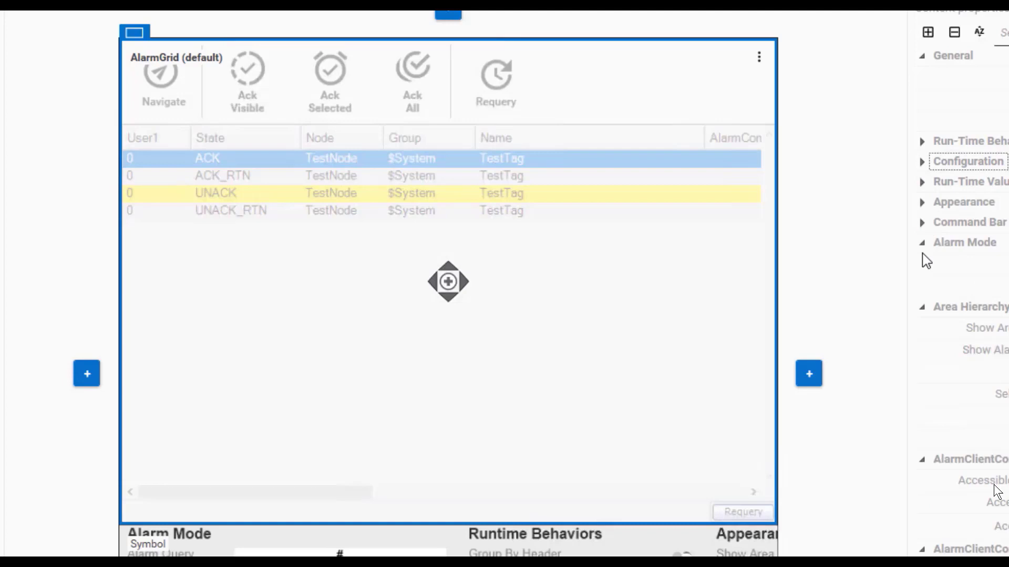
click(922, 243)
click(922, 265)
click(55, 40)
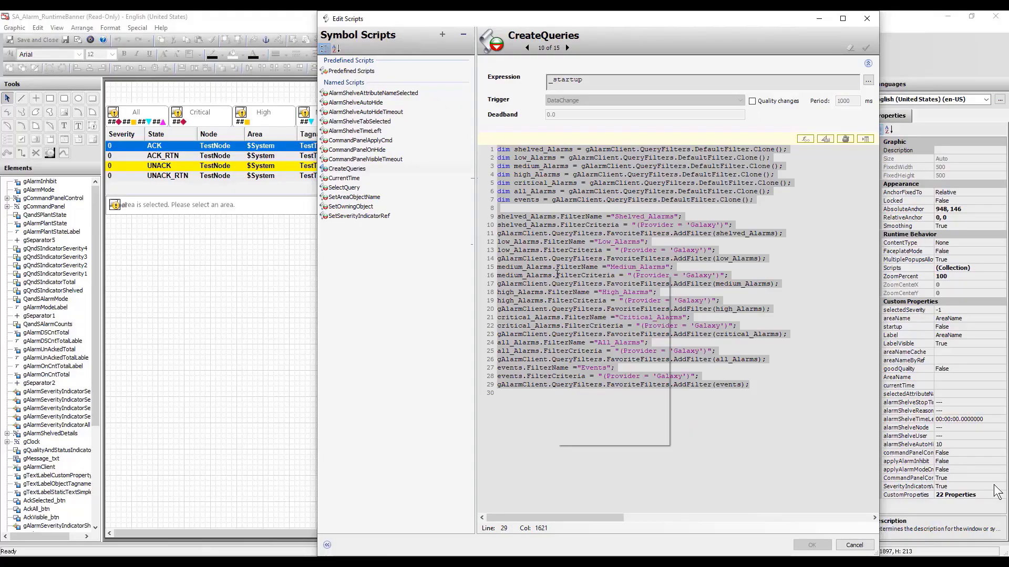
Copy the CreateQueries script text and close its window without saving
right_click(557, 274)
click(582, 319)
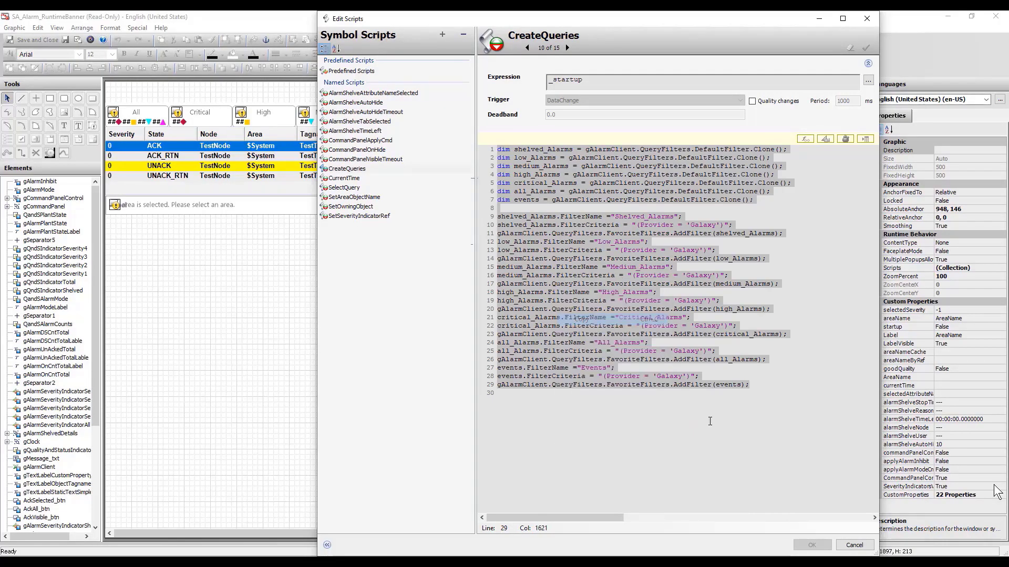
click(855, 545)
key(alt+Tab)
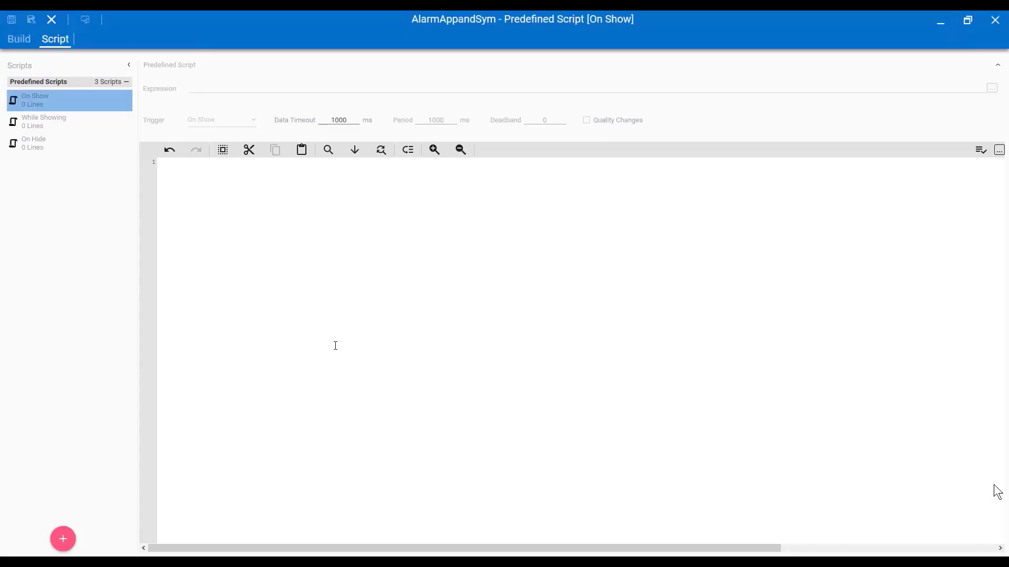
Review the AlarmAppandSym scripts, then open TrendAppandSym's empty On Show script
click(19, 38)
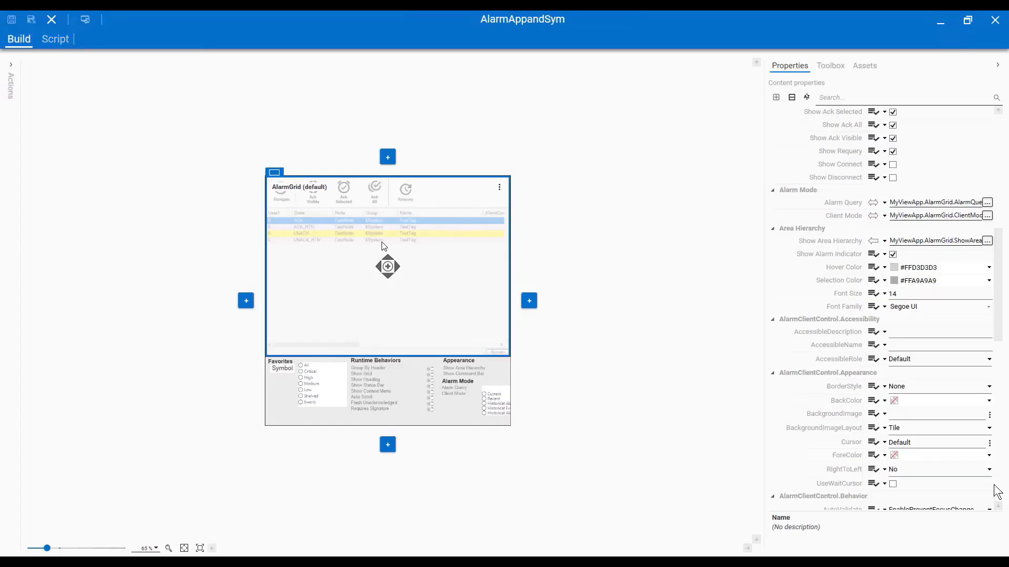
click(57, 39)
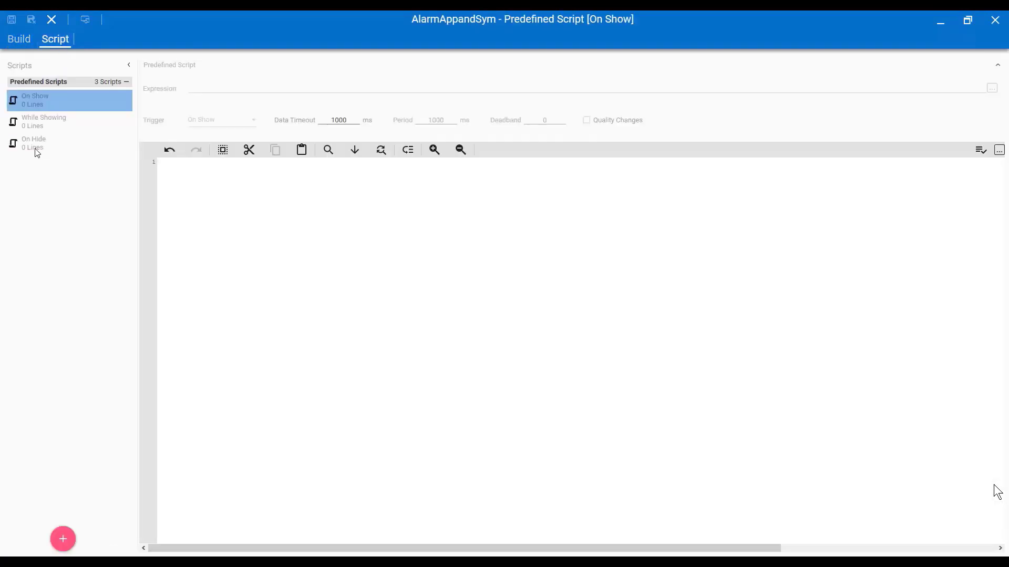
right_click(223, 225)
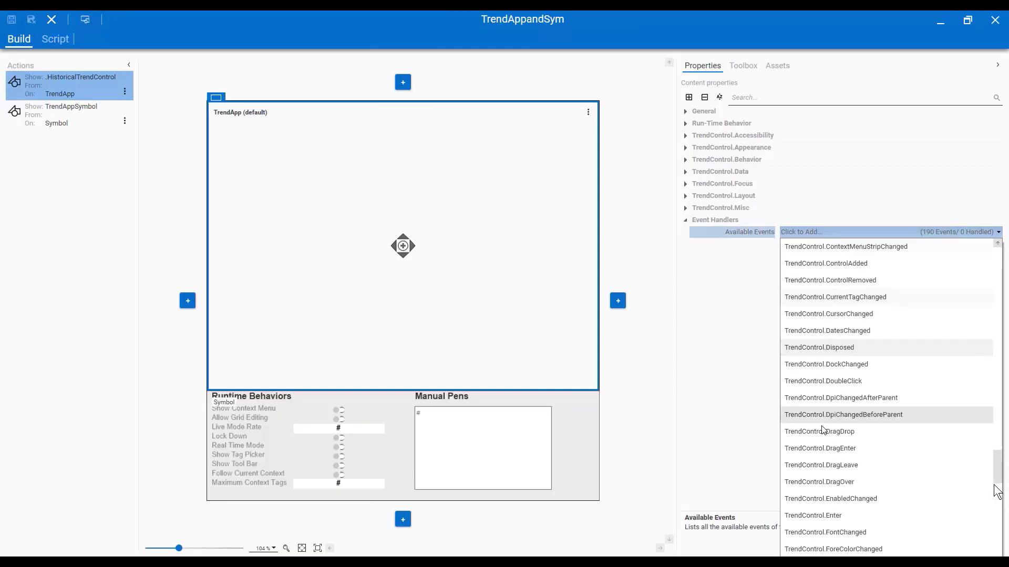
scroll(997, 492, down, 10)
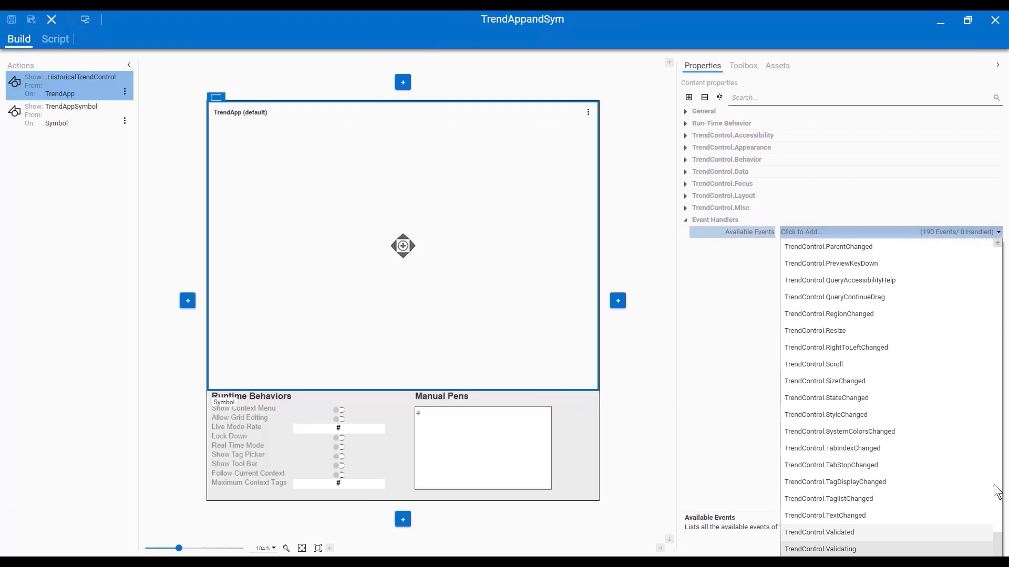
click(637, 90)
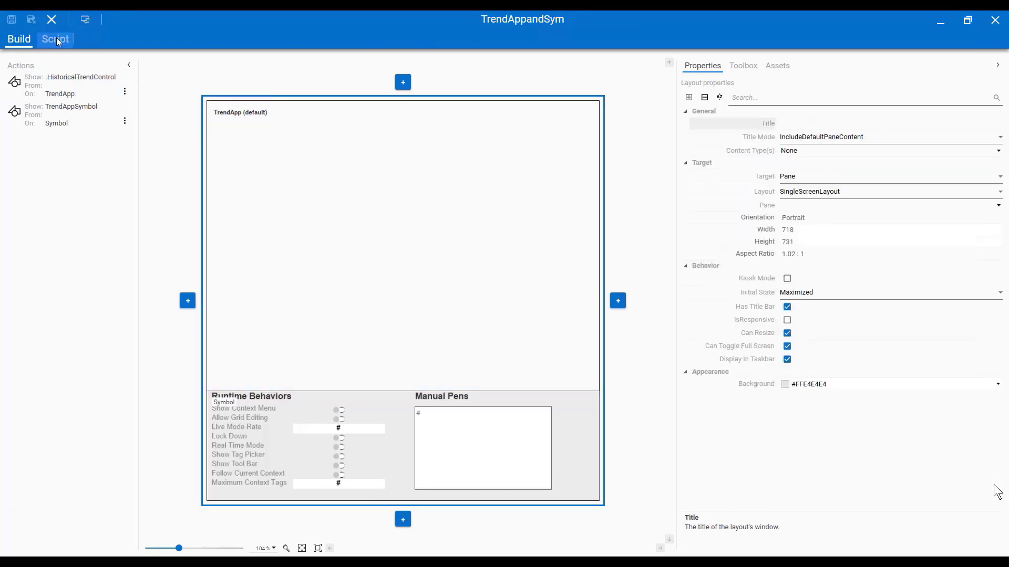
click(58, 40)
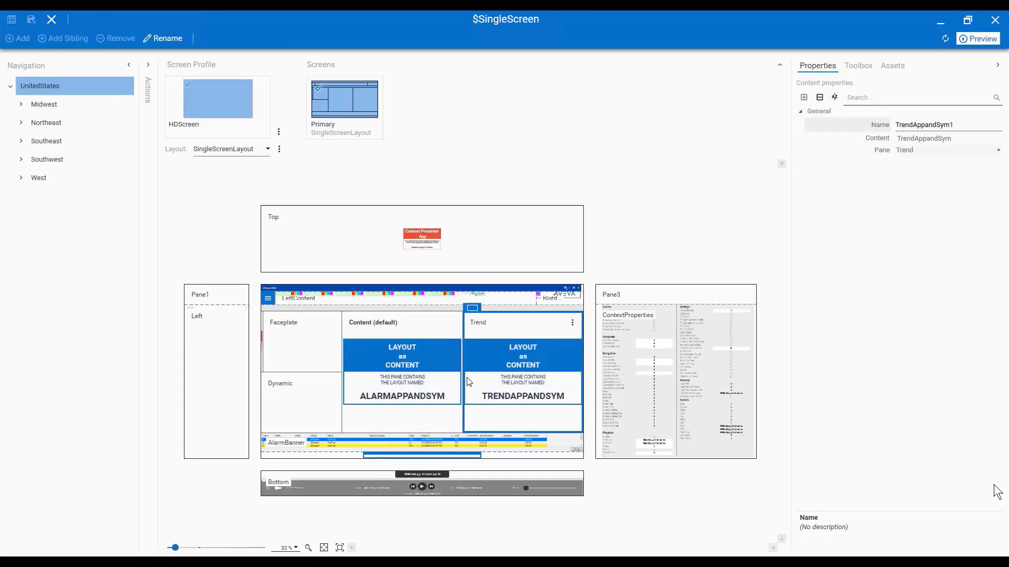
Run a preview of the layout, accept the preview warning, and switch to the West area
click(978, 38)
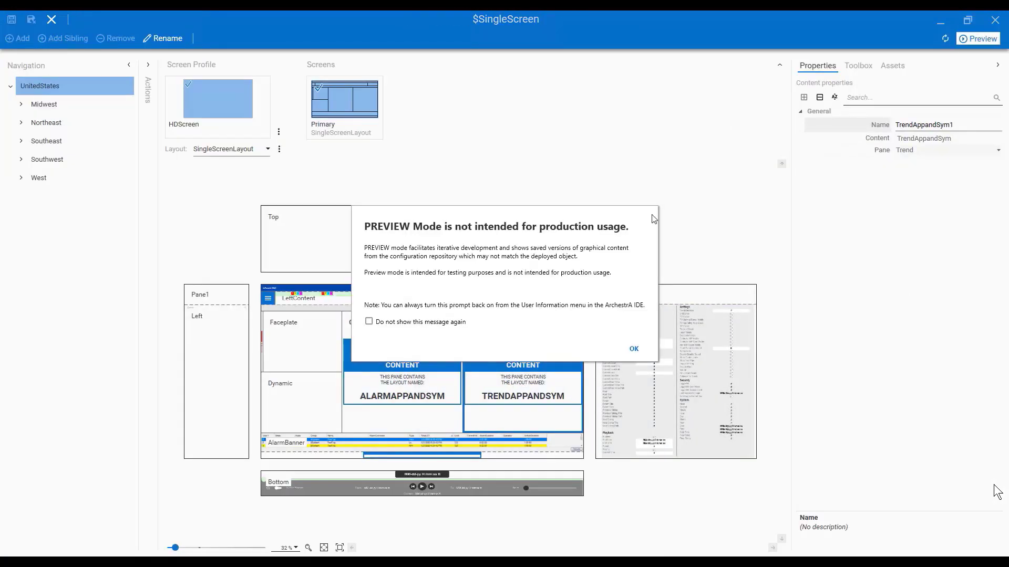
click(637, 348)
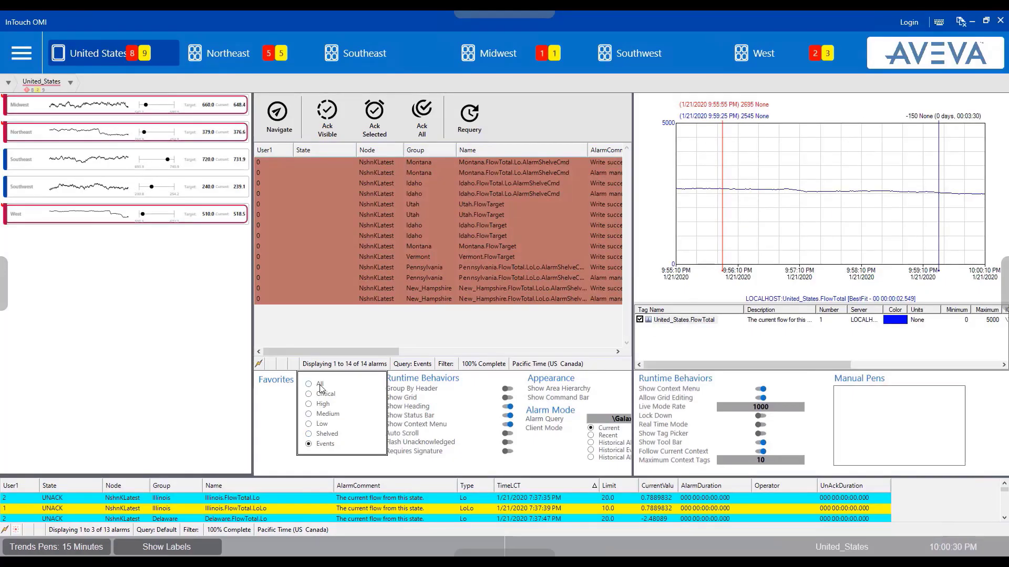
click(770, 58)
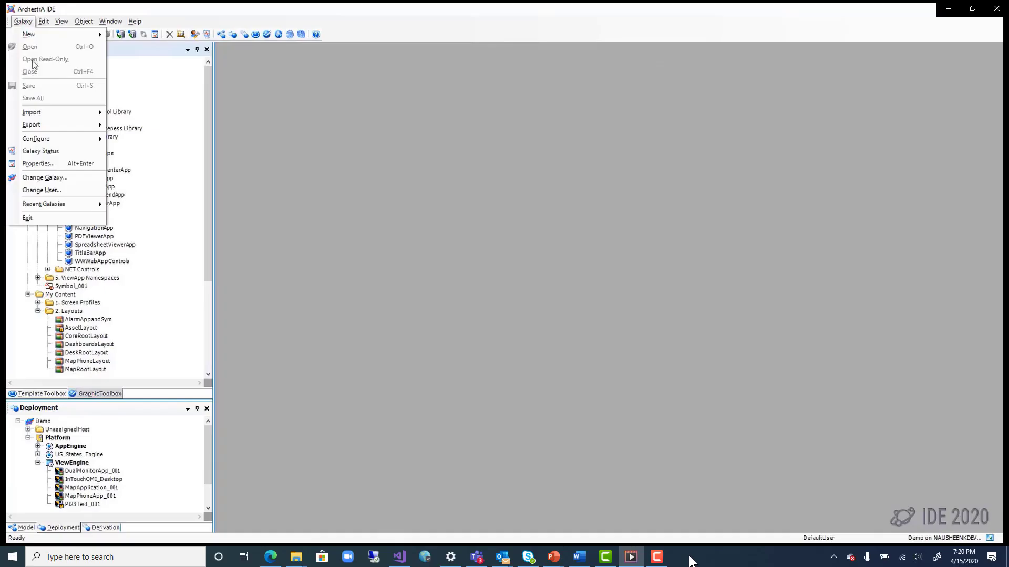
Import the Desktop's Microsoft_Corporation__System.Windows.Forms.dll folder via Galaxy > Import > ArchestrA Apps
mouse_move(58, 112)
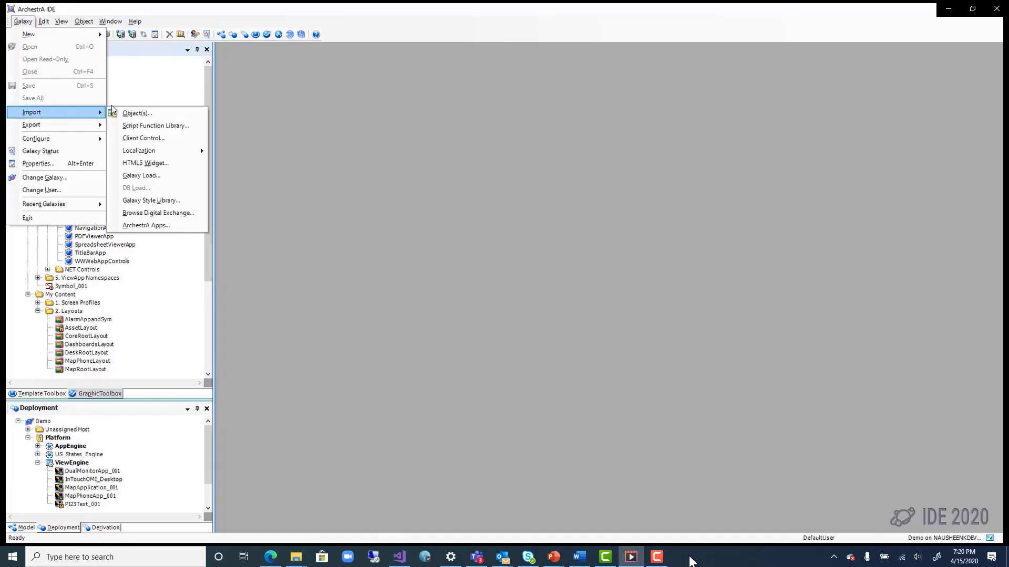
click(198, 227)
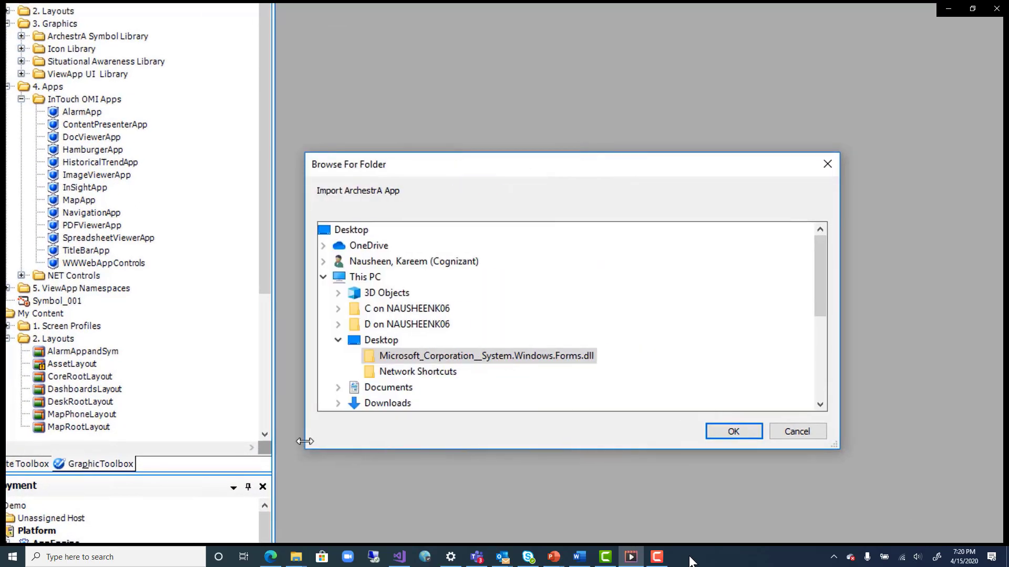
click(486, 356)
click(759, 432)
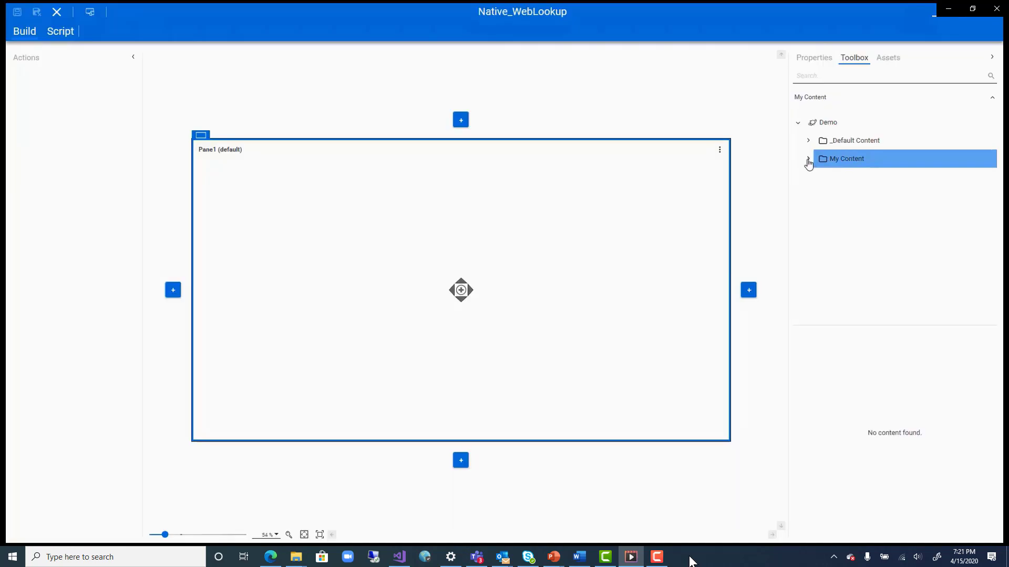
Drag the WebBrowser control from My Content > 4. Apps > Native_WebBrowser into the Native_WebLookup pane
click(808, 160)
click(818, 226)
click(867, 251)
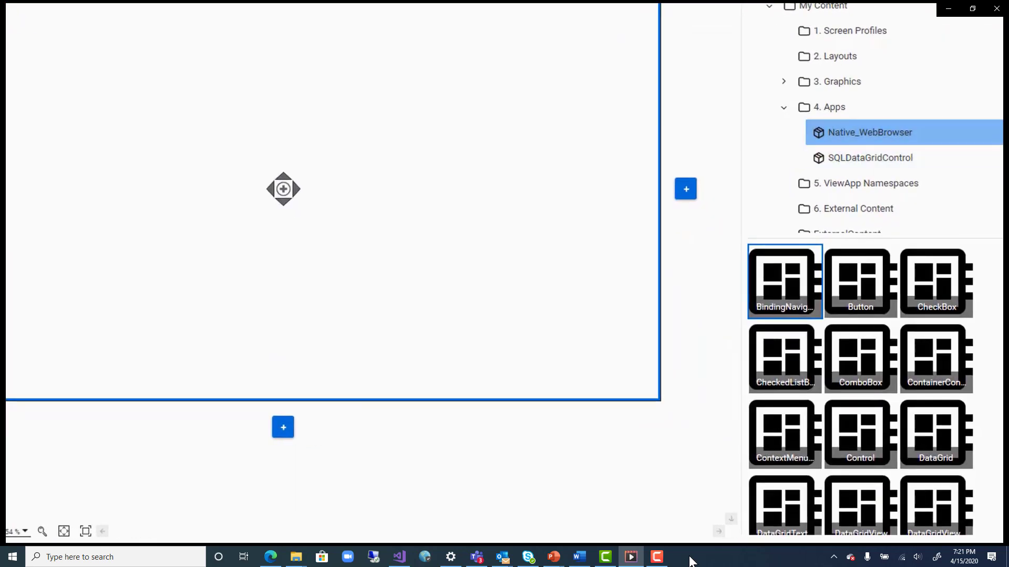
scroll(815, 473, down, 10)
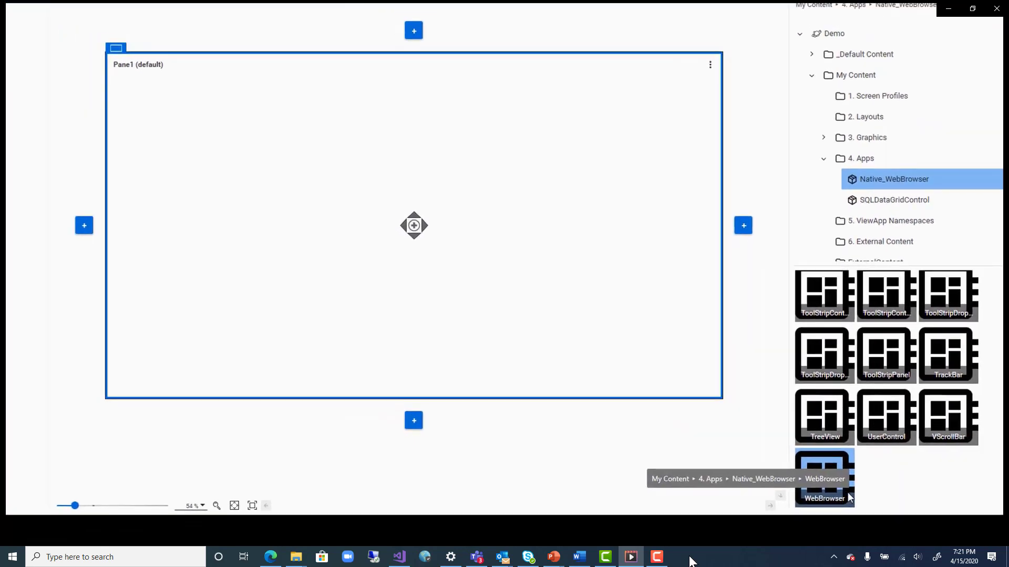
drag(850, 497, 372, 199)
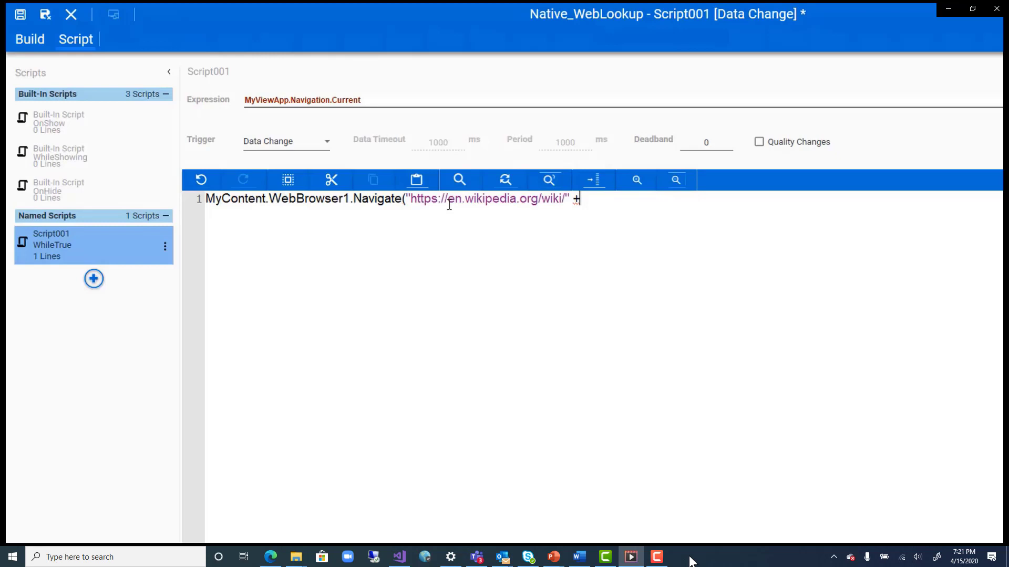
Write the Navigate script pointing the WebBrowser to Wikipedia with MyViewApp.Navigation.CurrentAsset, and save
text(MyViewApp.Navigation.cur)
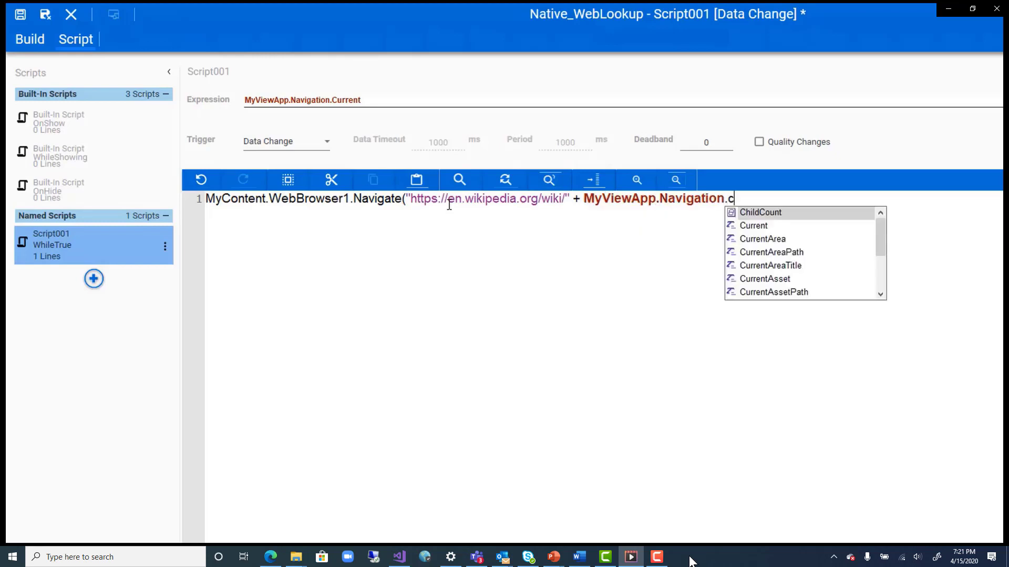
text(rentAs)
key(Return)
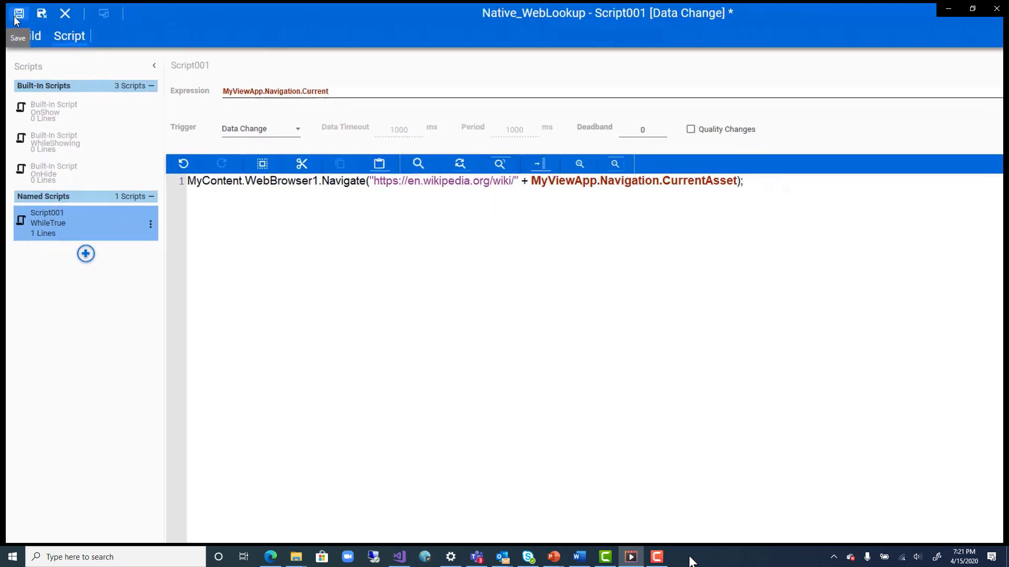
key(ctrl+s)
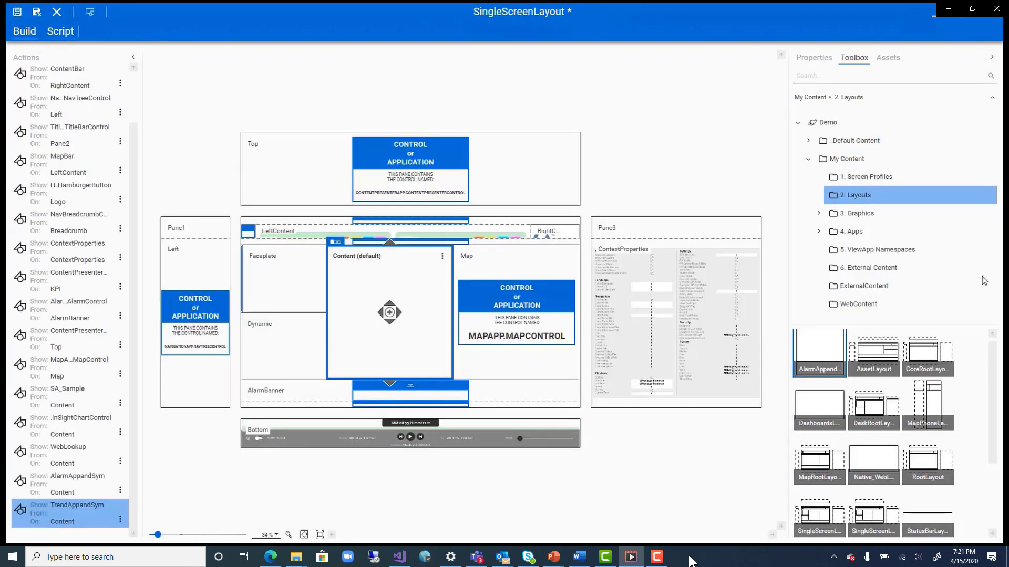
Place Native_WebLookup in the Content pane, save, then select the Northeast and Midwest regions at runtime
scroll(876, 415, down, 2)
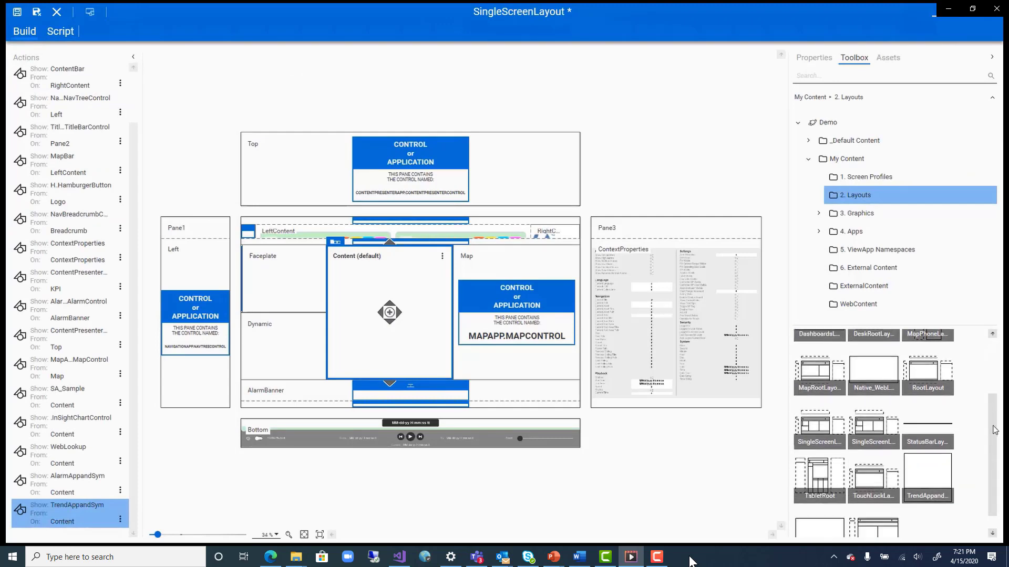
drag(880, 384, 406, 291)
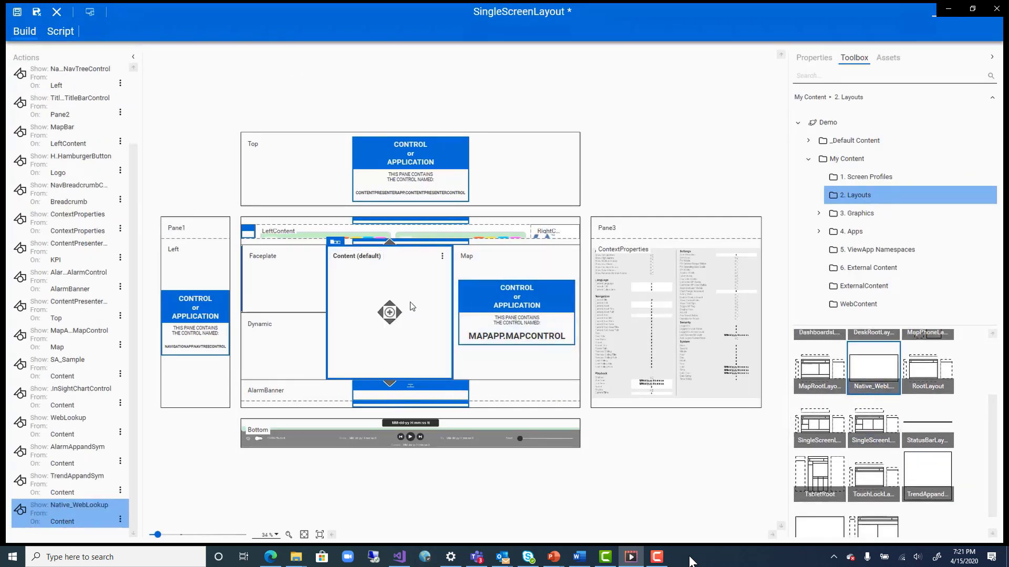
click(17, 12)
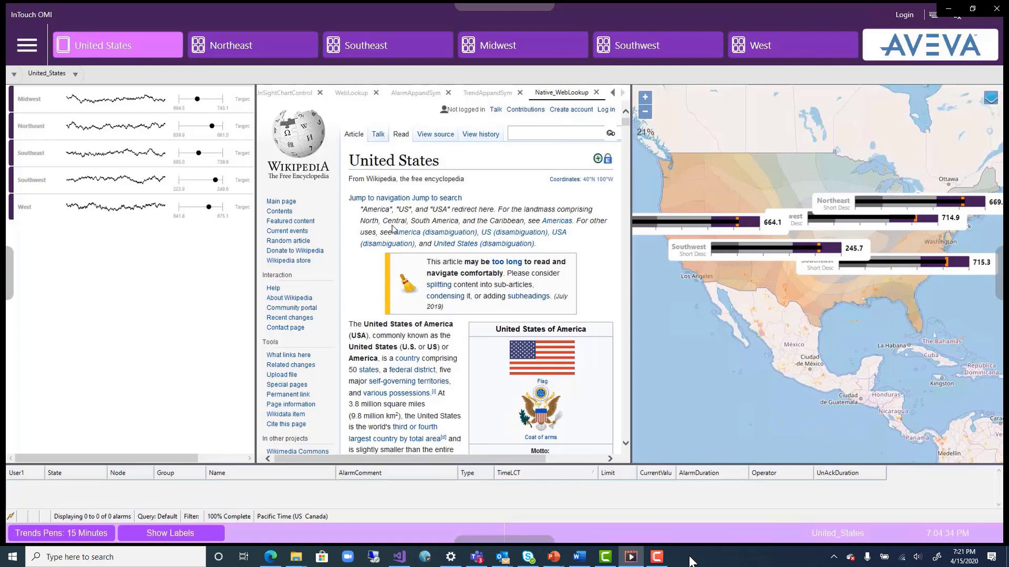
click(251, 48)
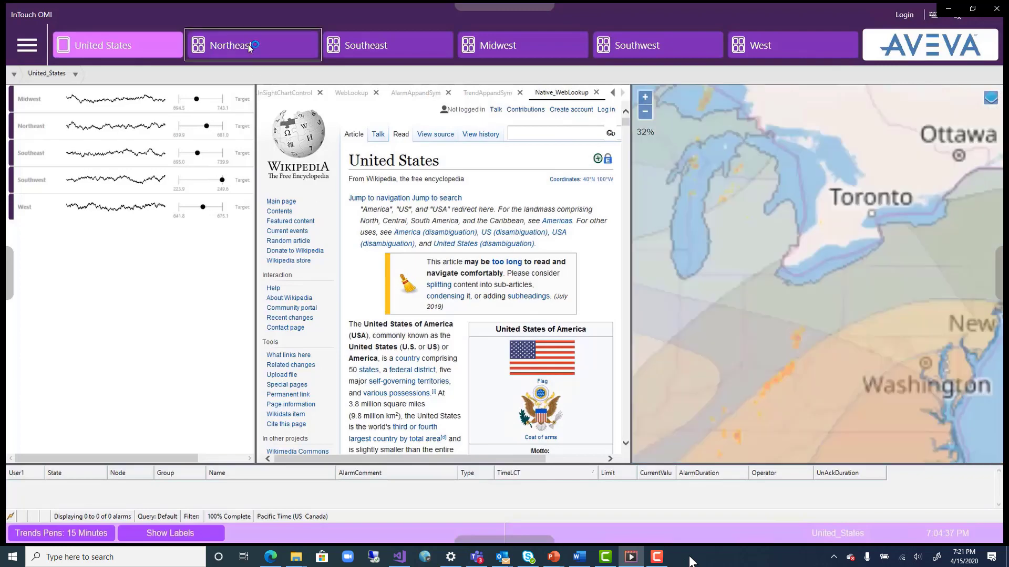
click(477, 50)
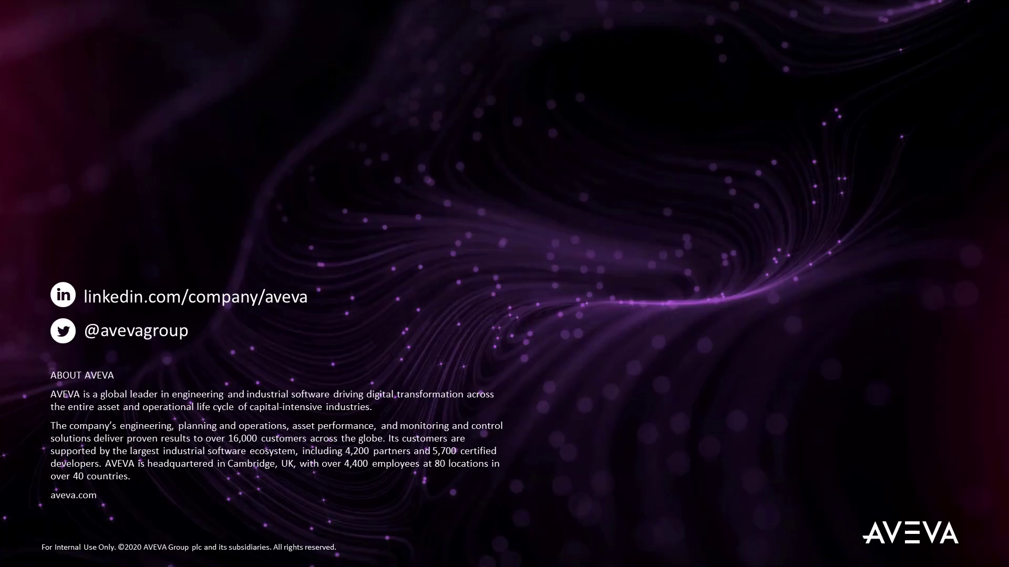